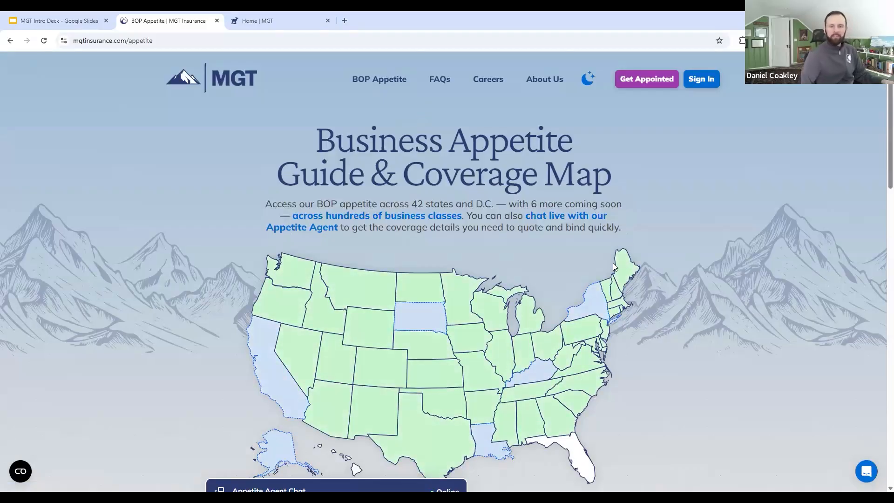
# Step: Ask the Appetite Agent chat "Can you write a hardware store in Des Moines?"
pyautogui.scroll(-5, 601, 266)
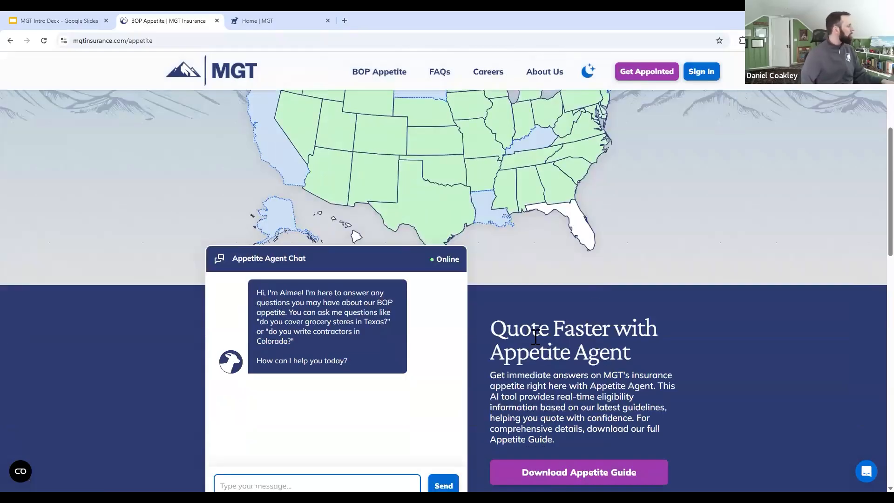
pyautogui.scroll(-1, 532, 335)
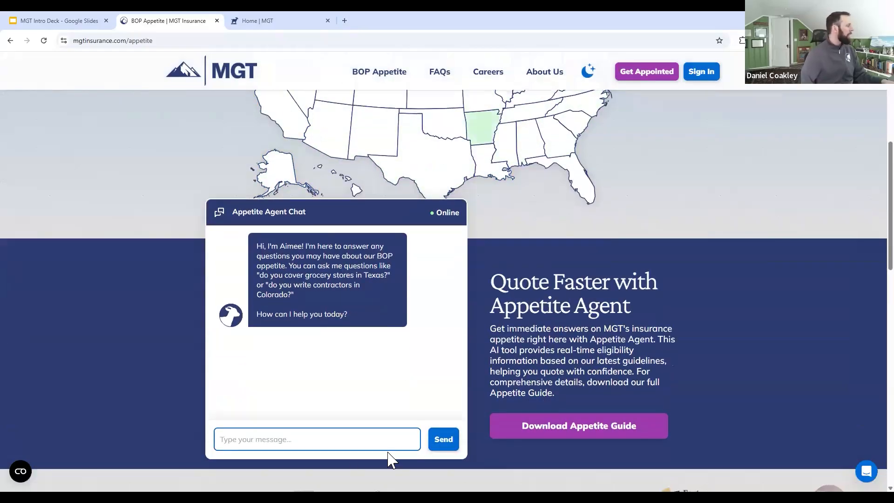
pyautogui.click(361, 442)
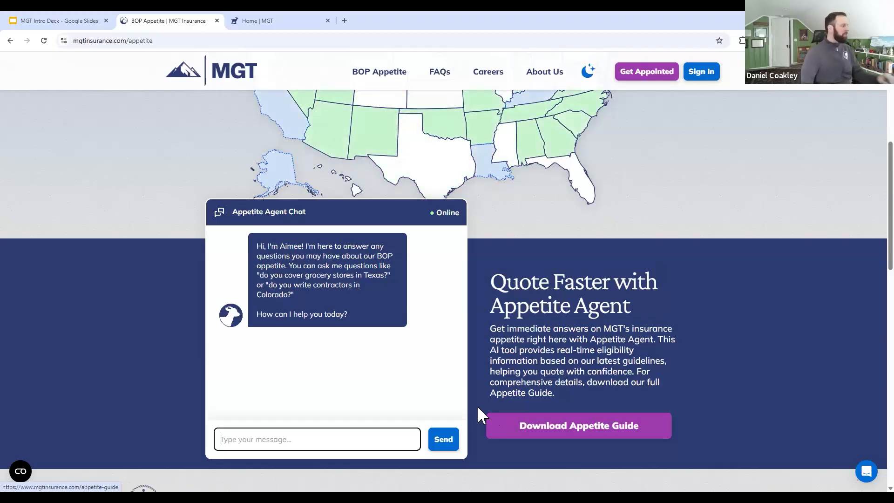
pyautogui.write('Can you write ')
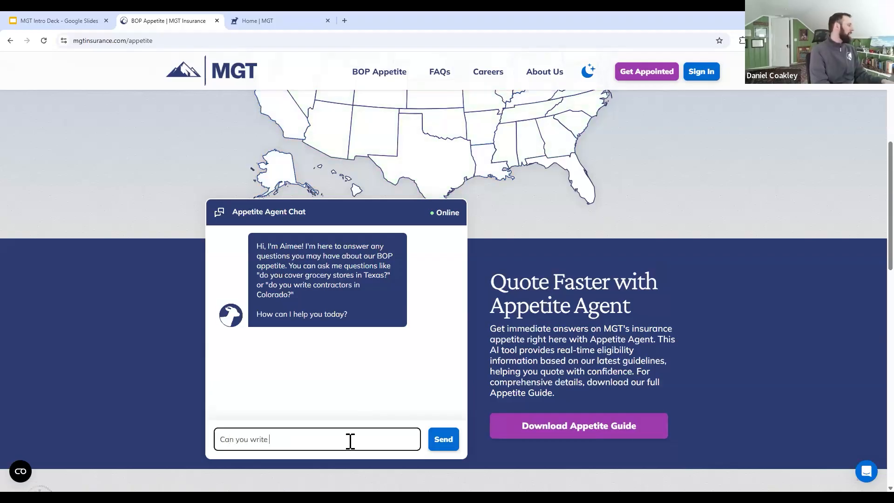
pyautogui.write('a hardware store in D')
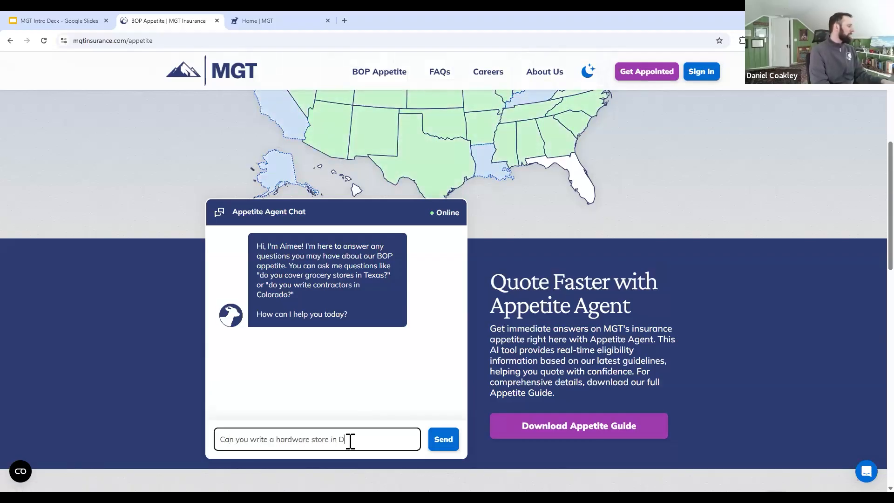
pyautogui.write('es Moines?')
pyautogui.press('Return')
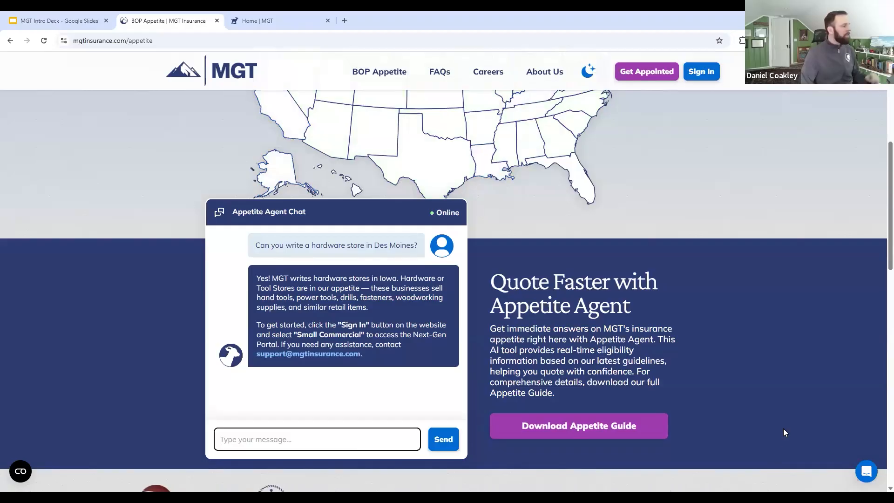
# Step: Open the live support messenger to view its contact options, and close it again
pyautogui.click(867, 471)
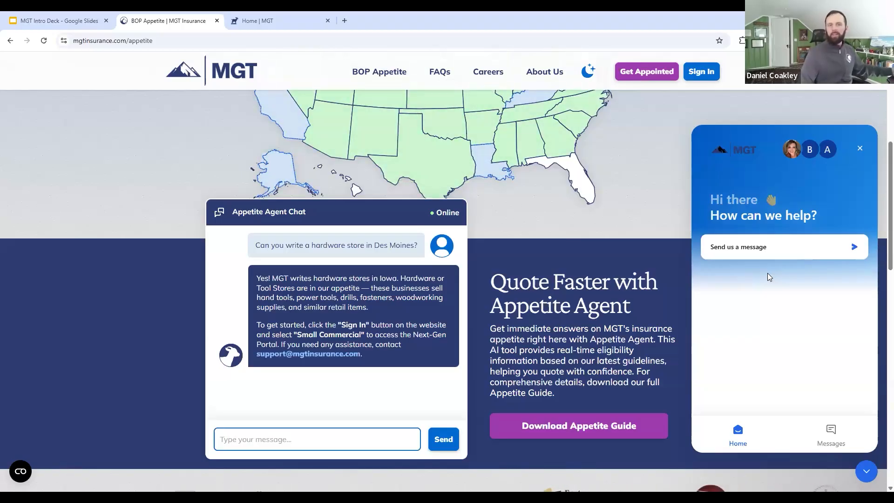
pyautogui.click(859, 148)
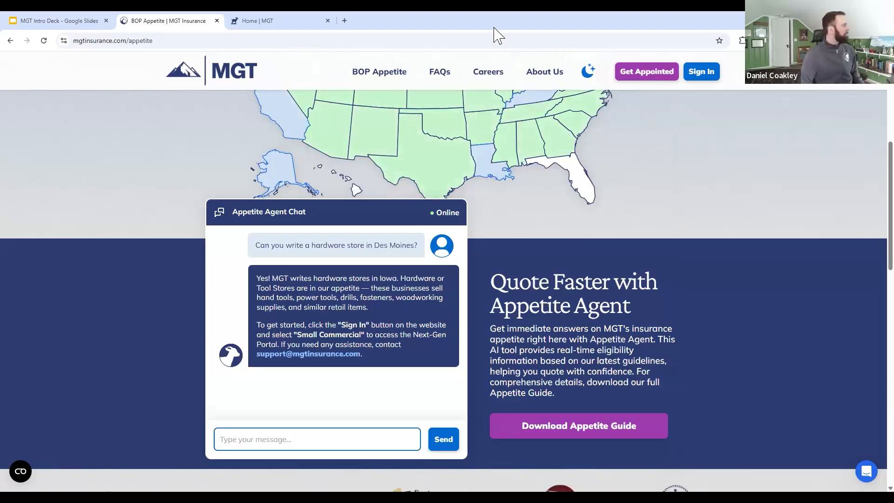
pyautogui.moveTo(296, 22)
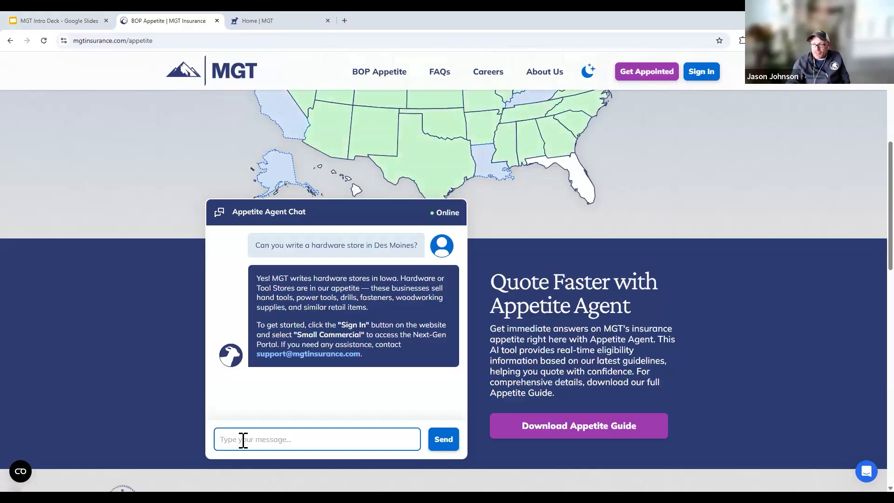
# Step: Ask the Appetite Agent "Can you write a nail salon that also offers waxing services or maybe do eyelashes?"
pyautogui.write('Can ')
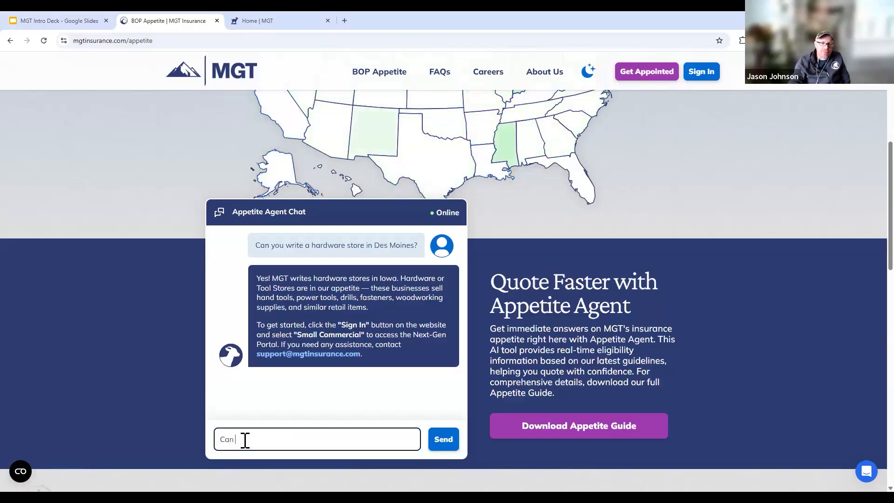
pyautogui.write('you write a nail salon that also offers waxing services or maybe do eyelashes?')
pyautogui.press('Return')
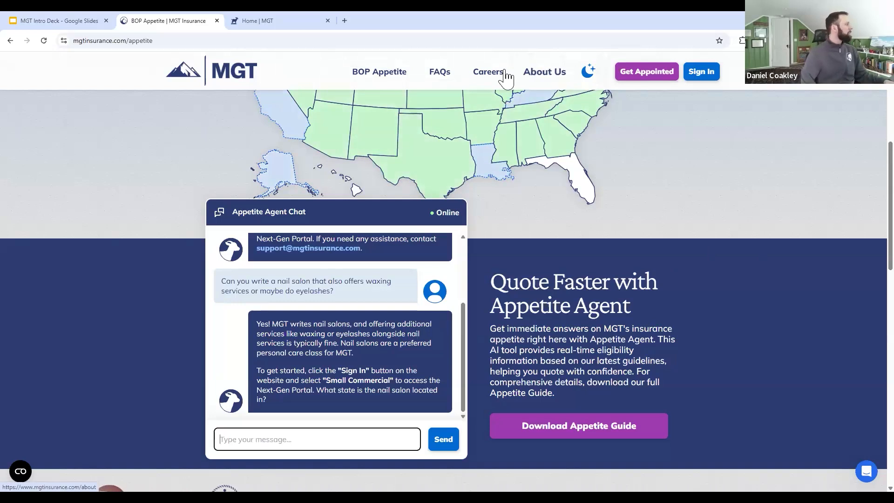
# Step: Switch to the MGT Broker Portal and start a new quote
pyautogui.click(270, 20)
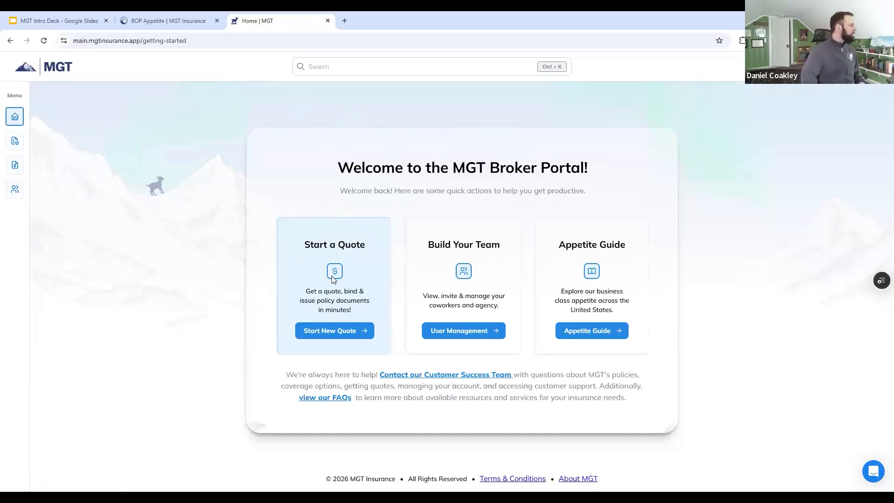
pyautogui.click(331, 334)
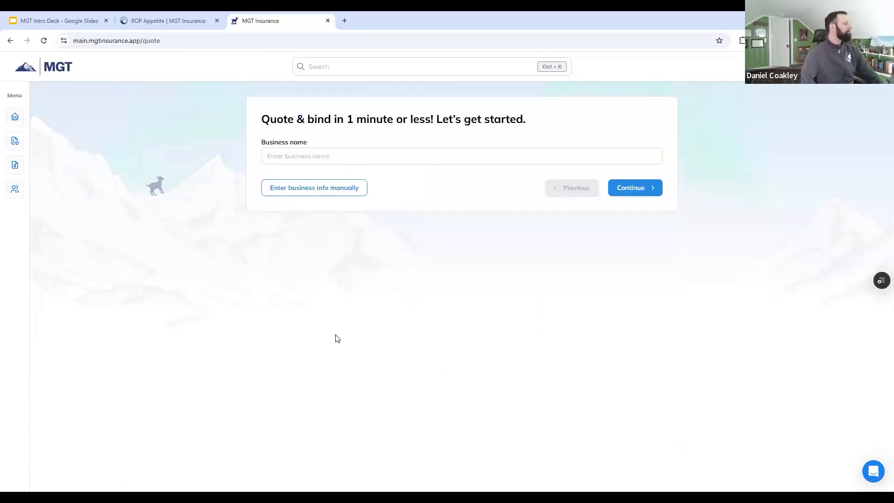
pyautogui.click(416, 158)
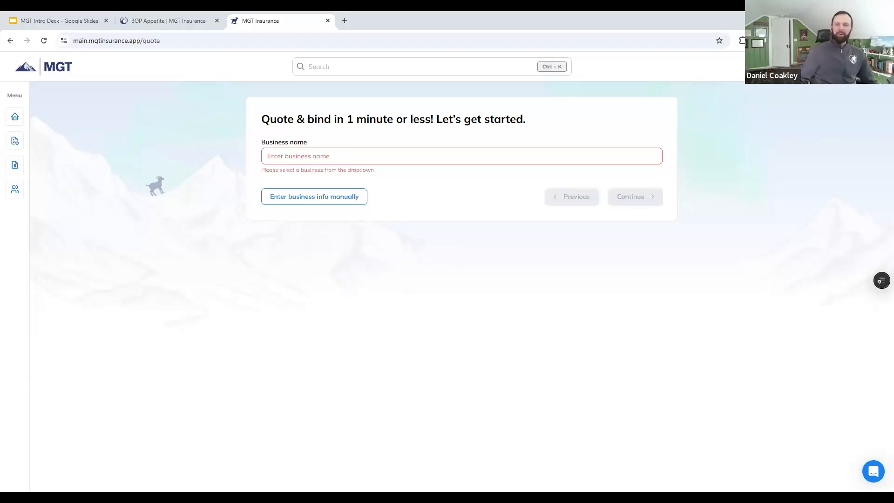
# Step: Look up the business name "Dr. Beard Barbersh", choose Dr. Beard barbershop in Anaheim, CA, and continue the quote
pyautogui.click(427, 159)
pyautogui.write('Dr. Beard')
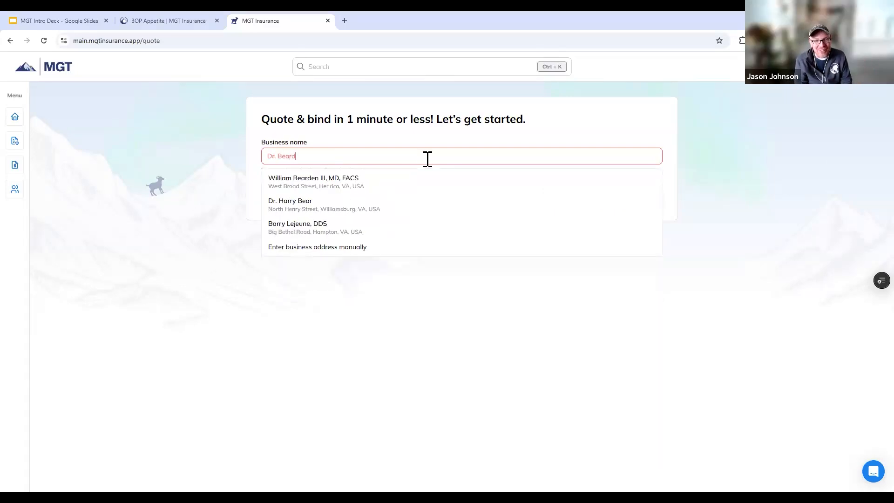
pyautogui.write(' Barbers')
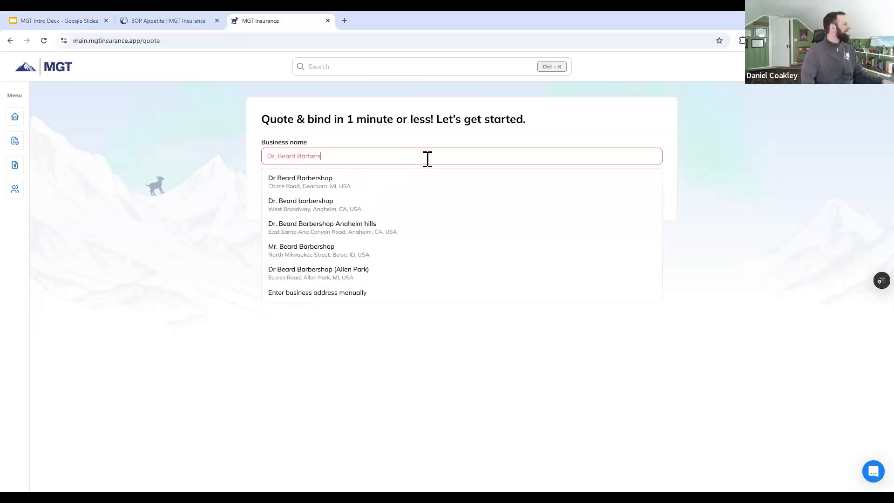
pyautogui.write('h')
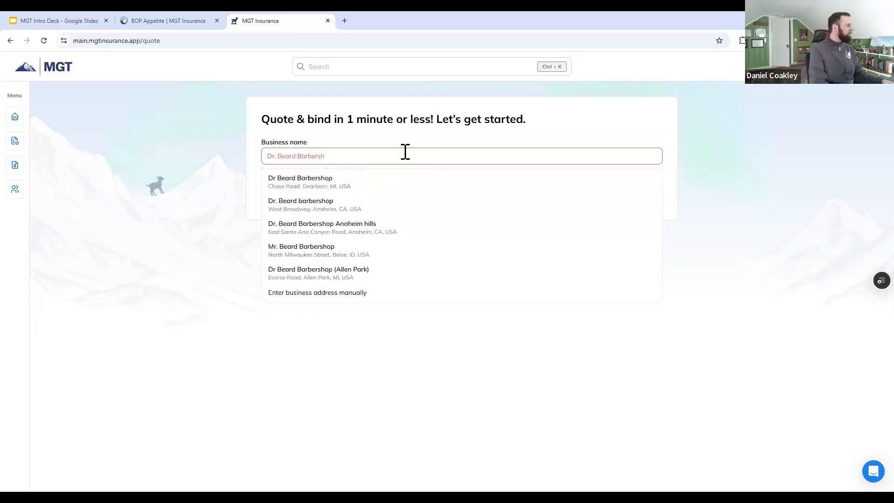
pyautogui.click(415, 201)
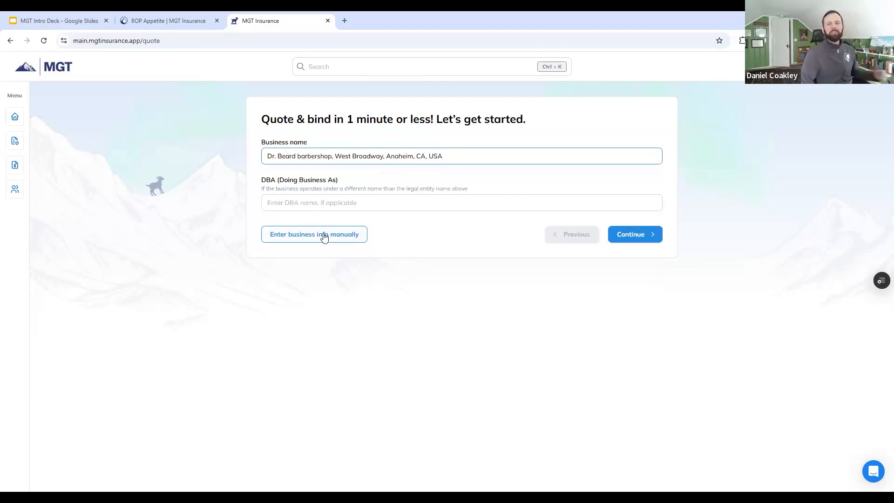
pyautogui.click(647, 237)
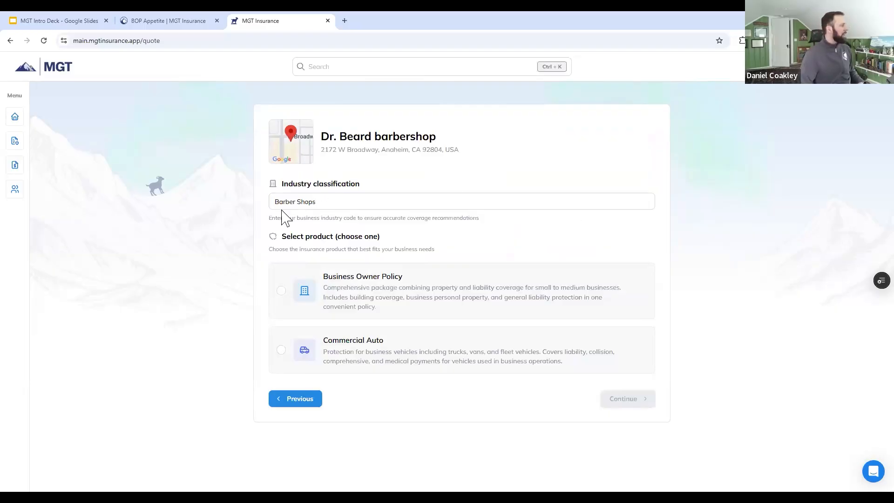
# Step: Search the industry classifications for "restaurant", look through the suggested classes, and discard the search
pyautogui.click(314, 199)
pyautogui.write('restaurant')
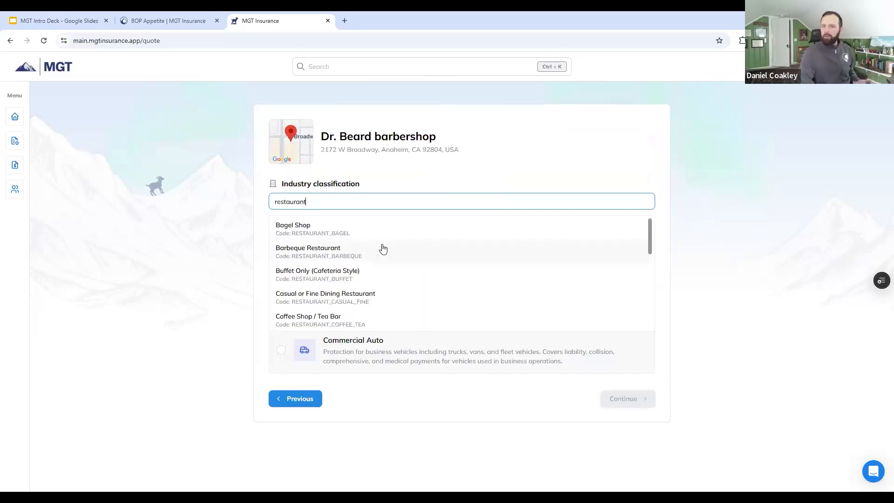
pyautogui.scroll(-1, 383, 261)
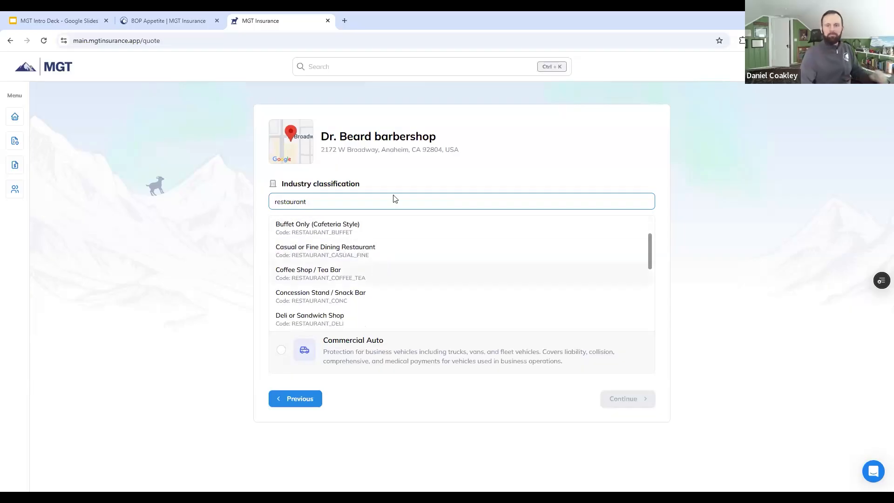
pyautogui.moveTo(309, 201); pyautogui.dragTo(188, 204)
pyautogui.press('BackSpace')
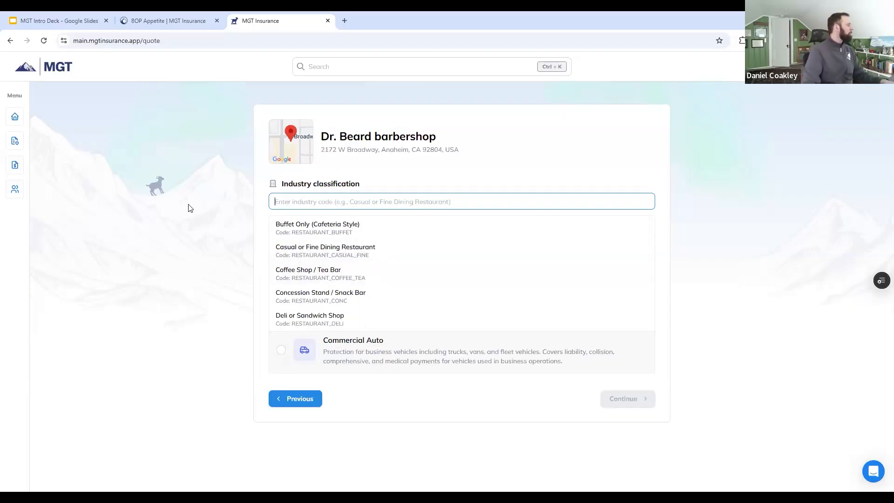
pyautogui.click(192, 213)
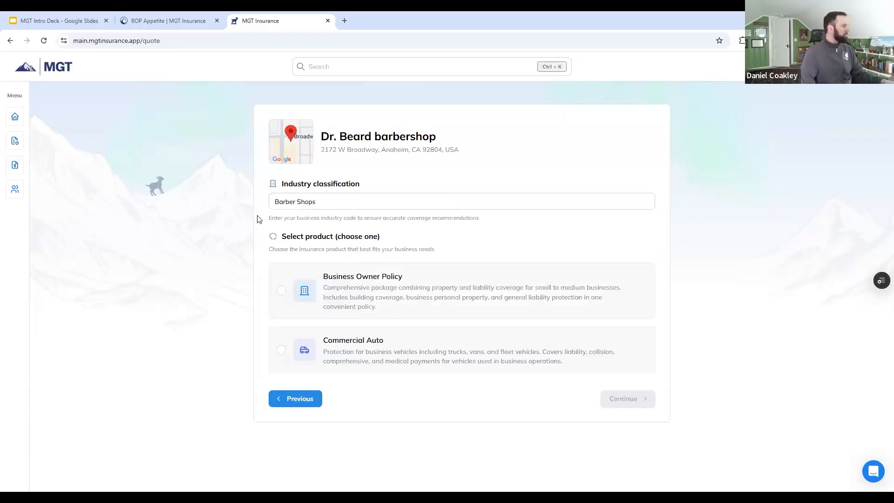
# Step: Choose the Business Owner Policy product and continue past the prefilled Key Details and Business Structure pages
pyautogui.click(465, 302)
pyautogui.click(613, 395)
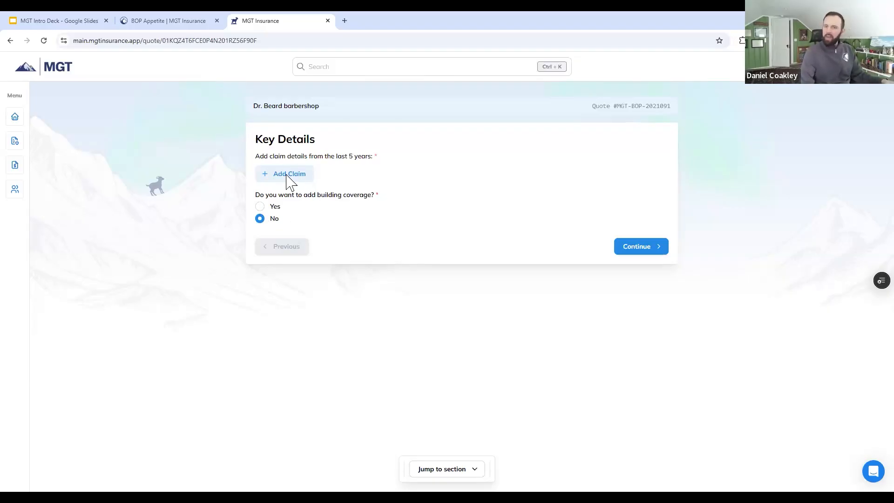
pyautogui.click(650, 246)
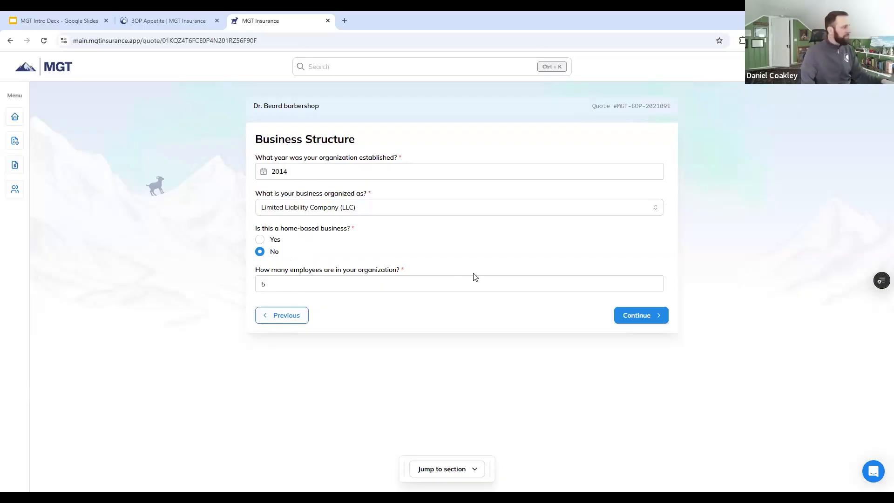
pyautogui.click(659, 319)
# Step: Enter 1,200,000 as the amount requested after the Business Structure page and continue to Location Details
pyautogui.click(374, 219)
pyautogui.write('1,200,000')
pyautogui.click(654, 259)
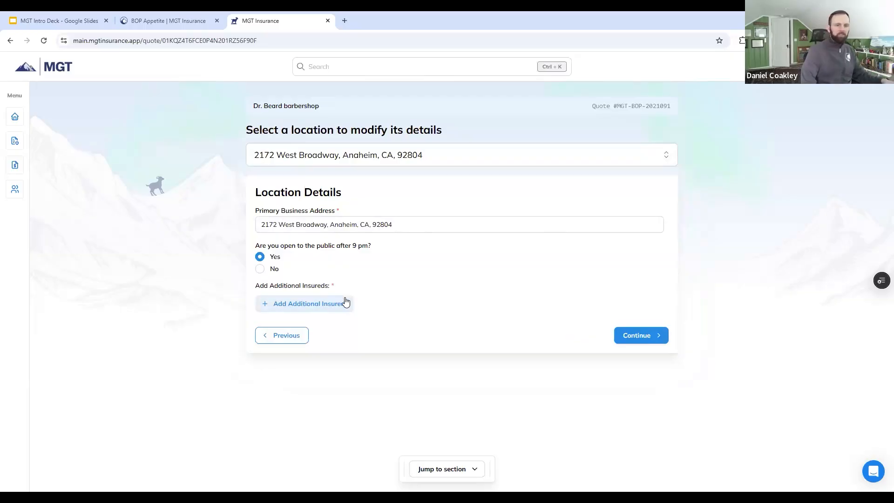
# Step: Answer No to whether the business location is open to the public after 9 pm
pyautogui.click(260, 269)
# Step: Add an additional insured of type Designated Person or Organization, look over its fields, and remove it again
pyautogui.click(285, 306)
pyautogui.click(345, 346)
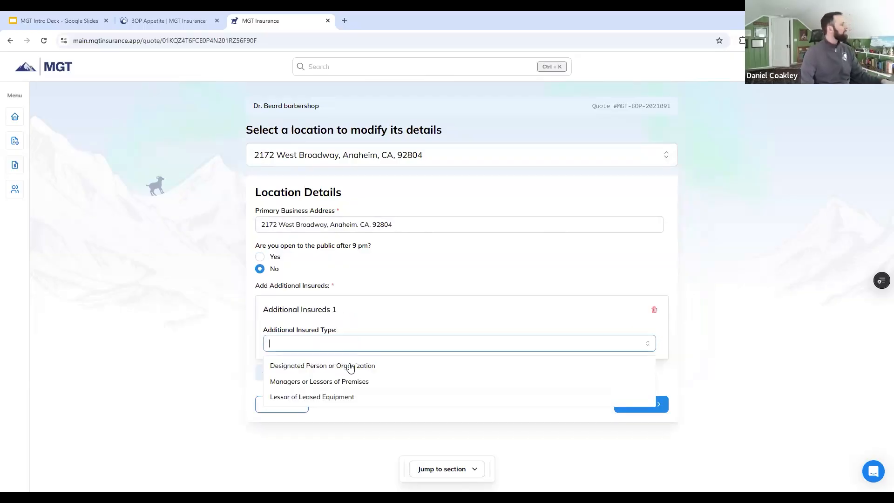
pyautogui.click(350, 366)
pyautogui.scroll(-2, 316, 282)
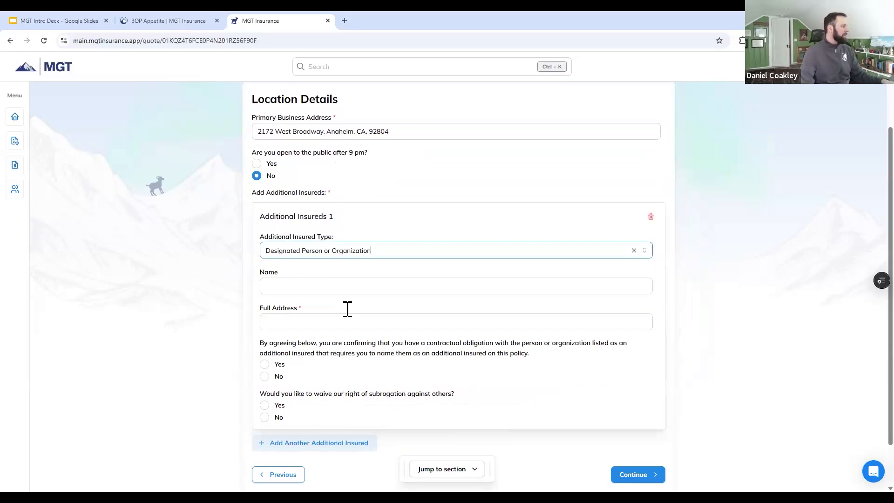
pyautogui.scroll(-1, 309, 301)
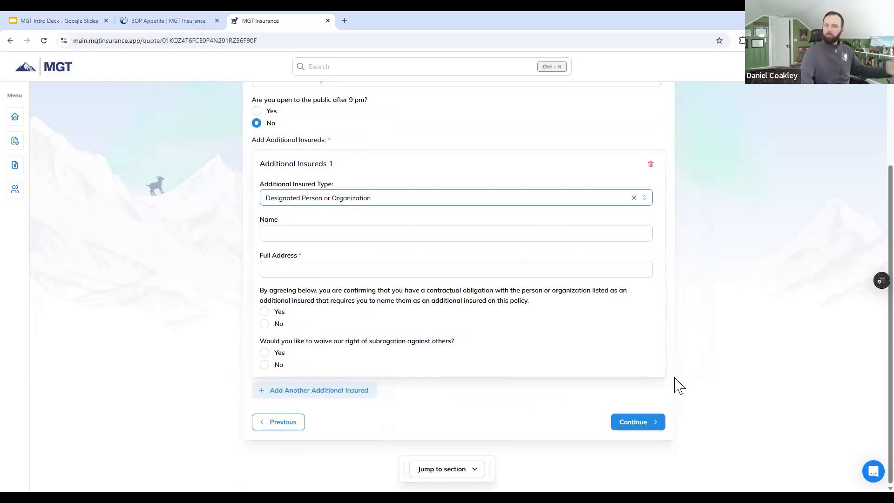
pyautogui.click(650, 169)
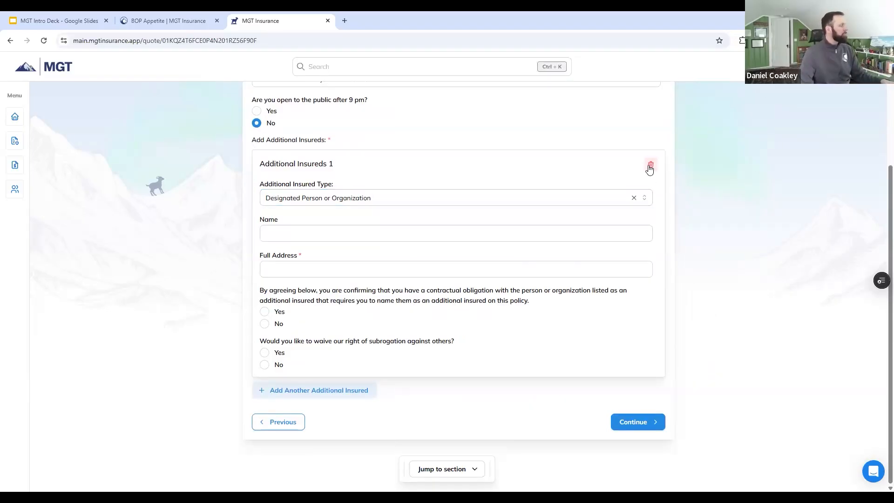
pyautogui.click(651, 168)
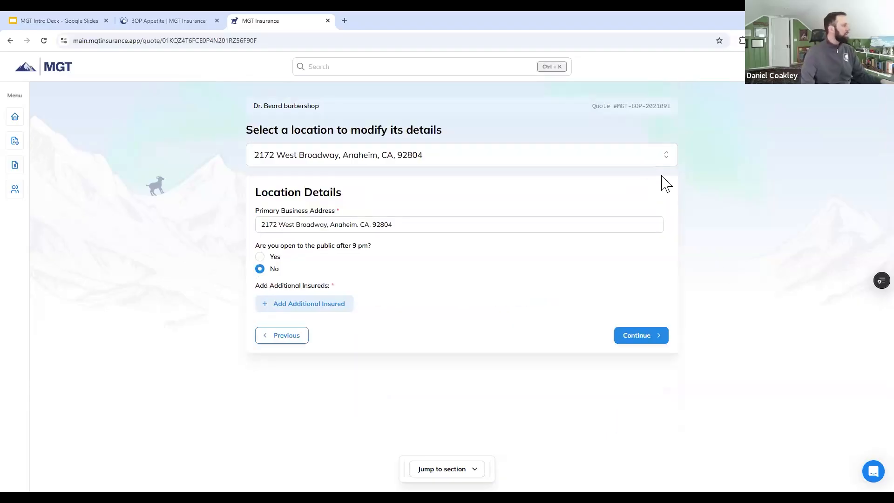
# Step: Continue to the building page and review the prefilled ownership, property details and building limits
pyautogui.click(650, 338)
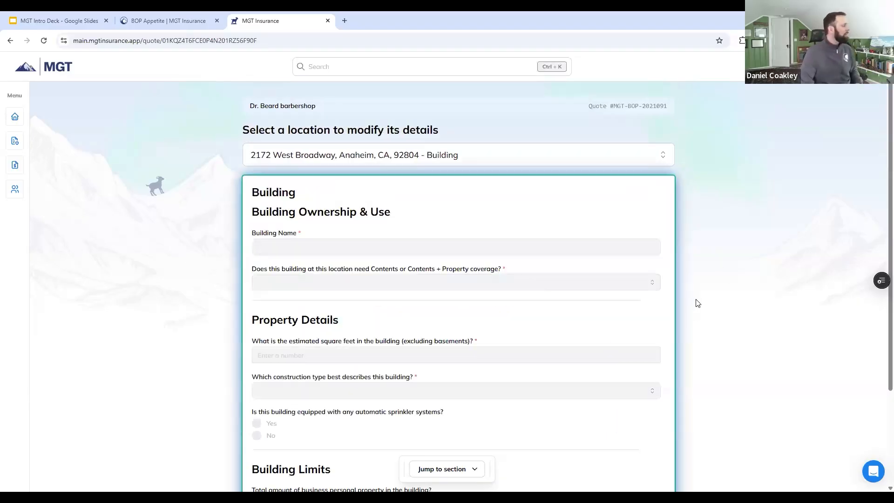
pyautogui.scroll(-2, 701, 301)
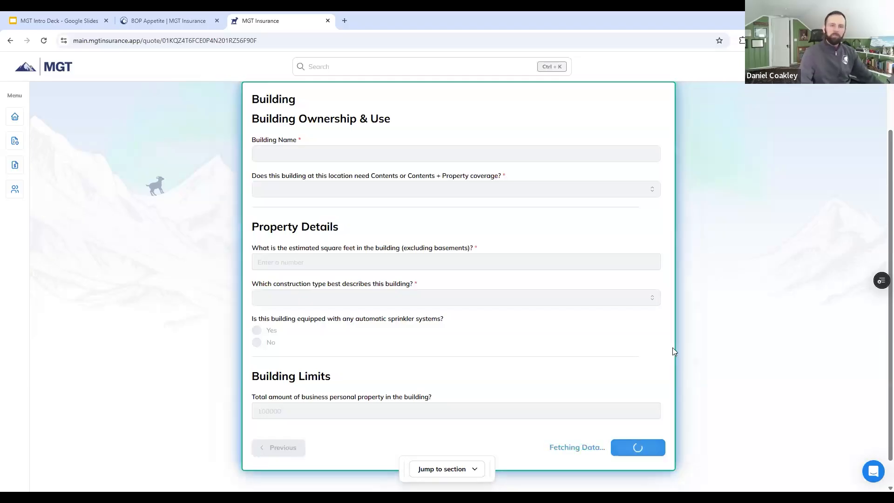
pyautogui.scroll(1, 673, 348)
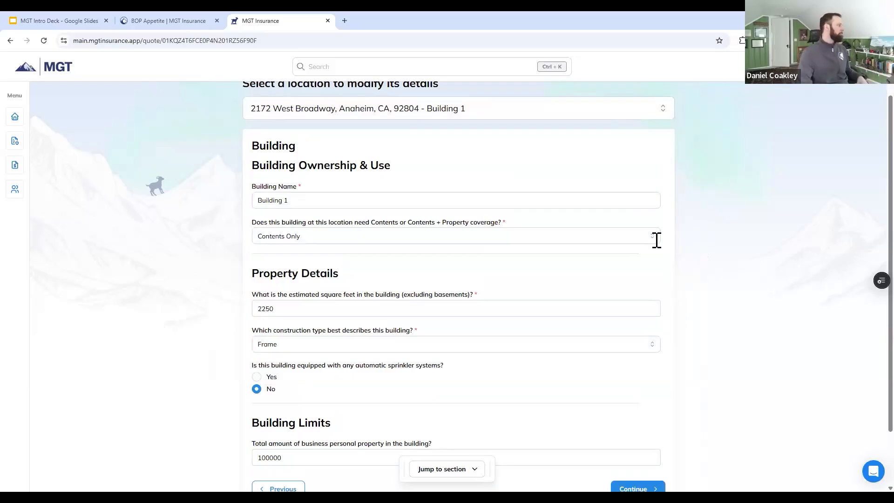
pyautogui.scroll(-2, 712, 200)
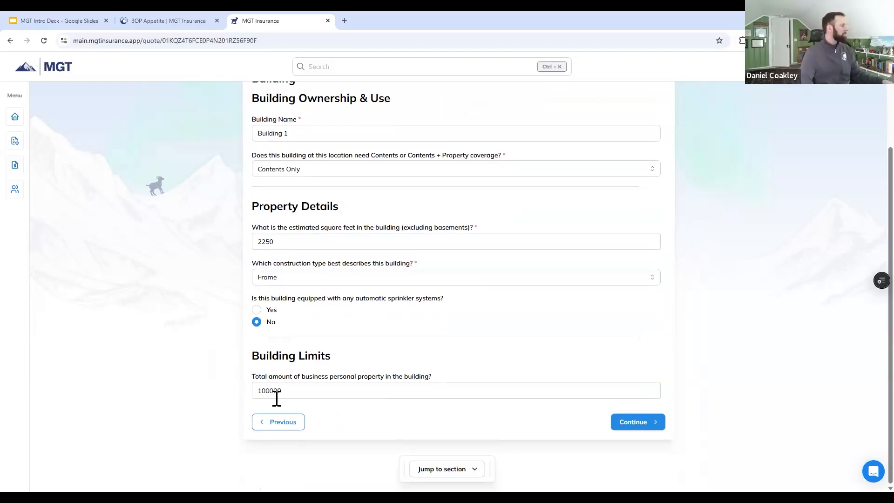
# Step: Set the building's total business personal property to 50000 and continue past the optional coverages page, keeping terrorism coverage, to the quote overview
pyautogui.moveTo(269, 392); pyautogui.dragTo(242, 396)
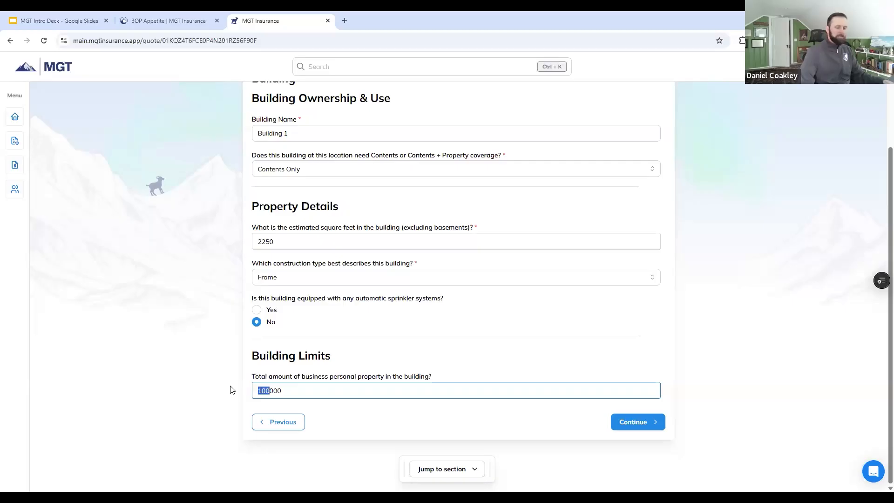
pyautogui.write('50')
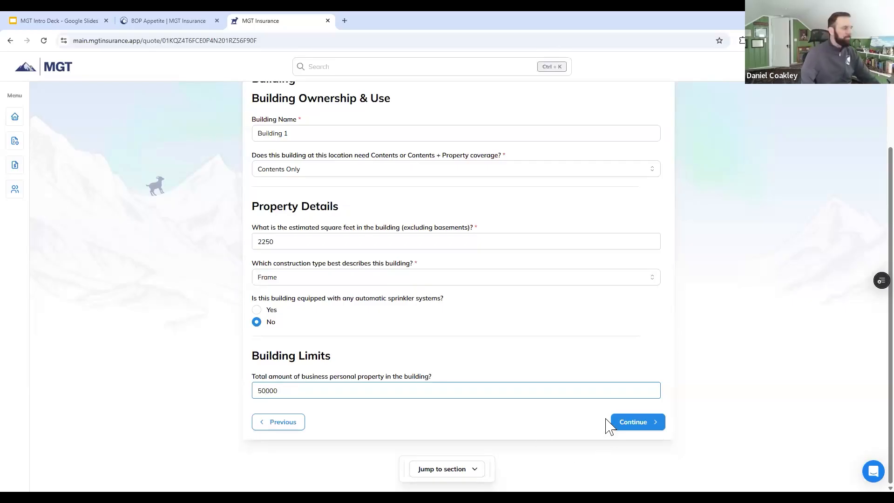
pyautogui.click(627, 426)
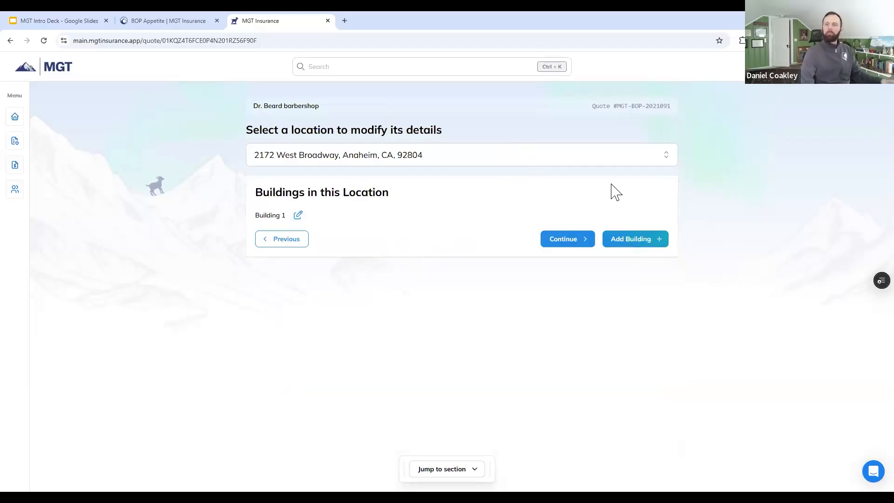
pyautogui.click(580, 241)
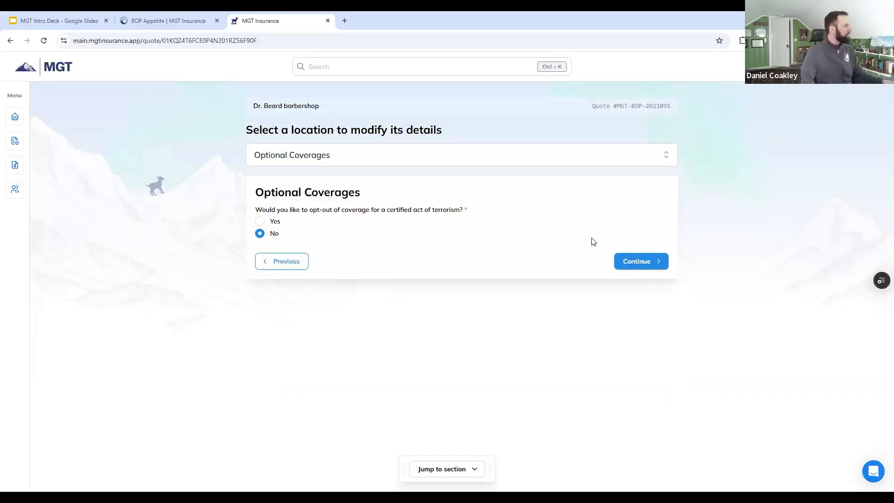
pyautogui.click(628, 260)
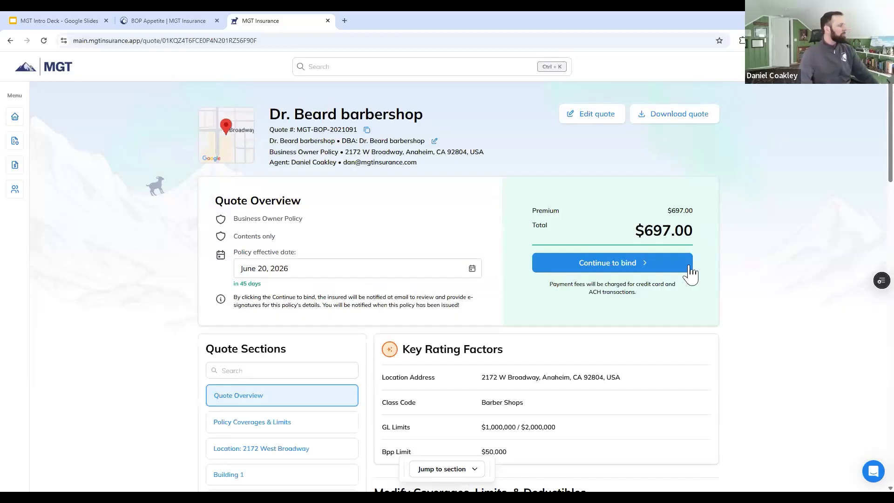
# Step: Review the Business Owner Policy coverages and add the optional Outdoor Signs coverage with a $5,000 limit
pyautogui.scroll(-3, 585, 305)
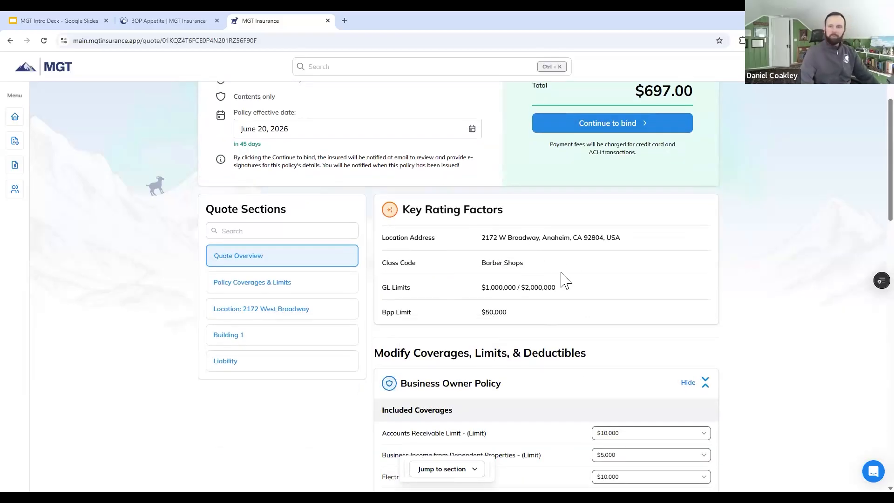
pyautogui.scroll(-3, 612, 236)
pyautogui.scroll(-2, 733, 237)
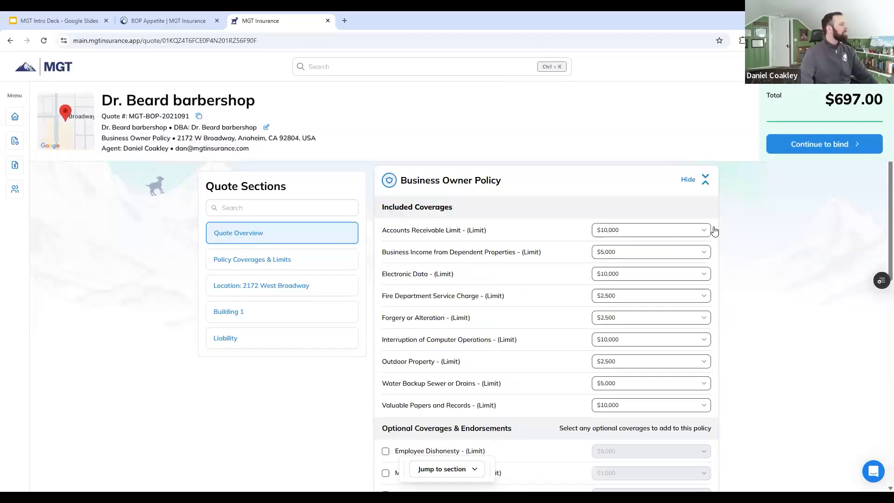
pyautogui.scroll(-1, 686, 235)
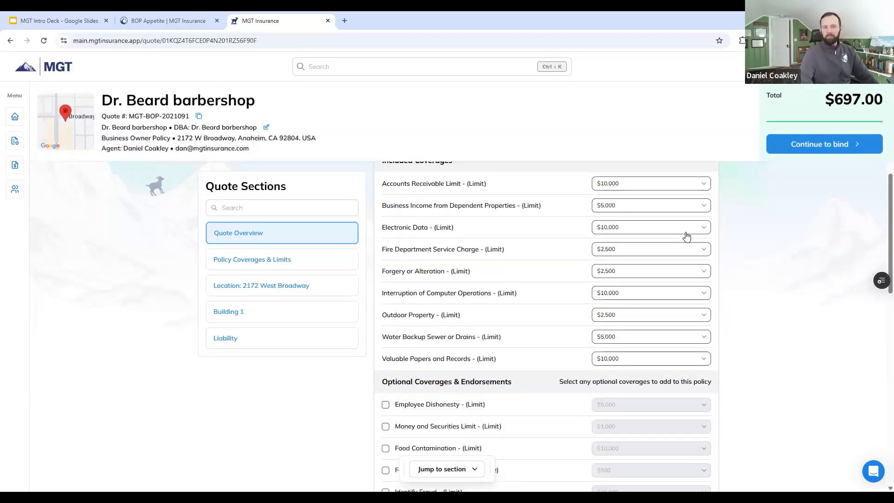
pyautogui.scroll(-4, 683, 275)
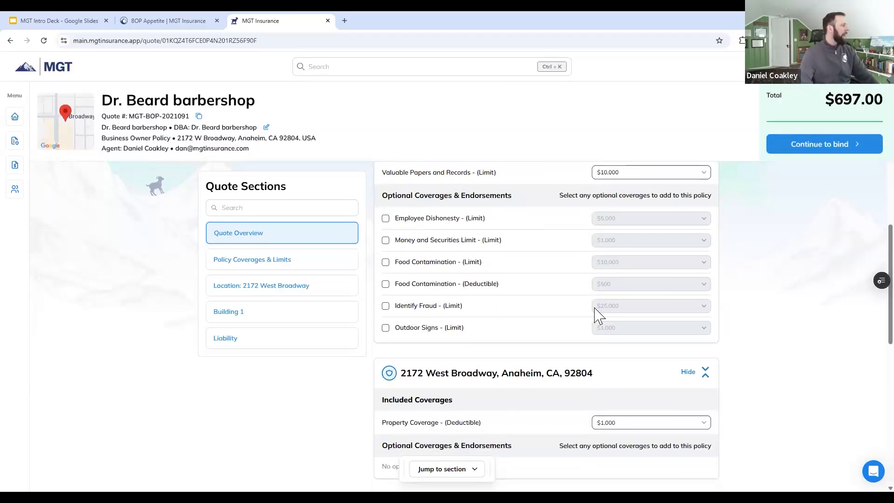
pyautogui.scroll(-1, 595, 313)
pyautogui.scroll(2, 398, 292)
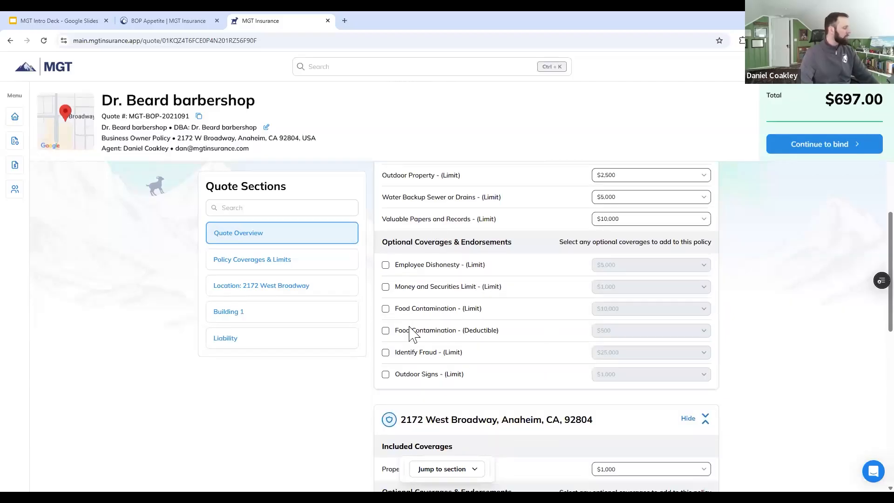
pyautogui.click(398, 378)
pyautogui.click(609, 381)
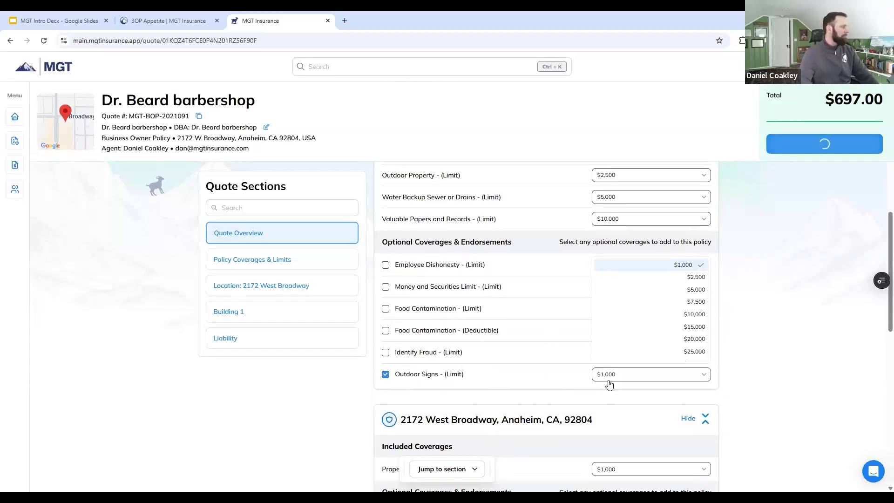
pyautogui.click(681, 290)
# Step: Add the optional Hired and Non-Owned Auto coverage and Professional Liability for 5 professionals to the Liability section
pyautogui.scroll(-10, 776, 261)
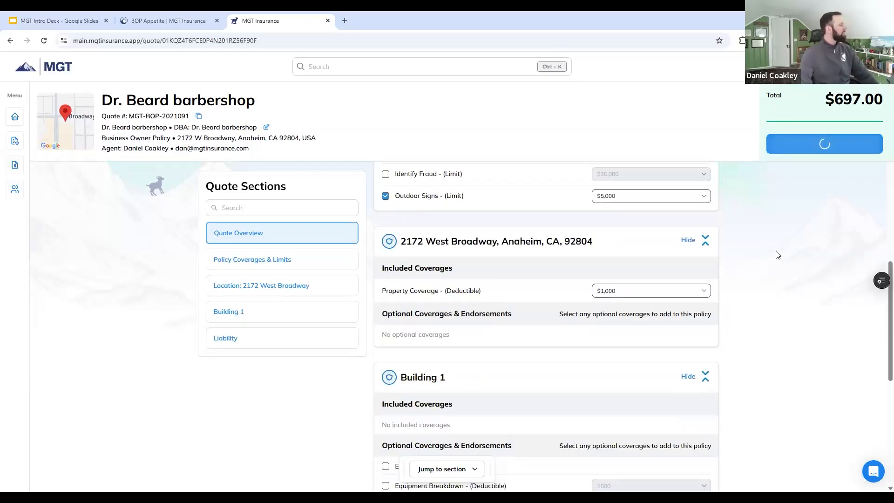
pyautogui.scroll(-1, 764, 260)
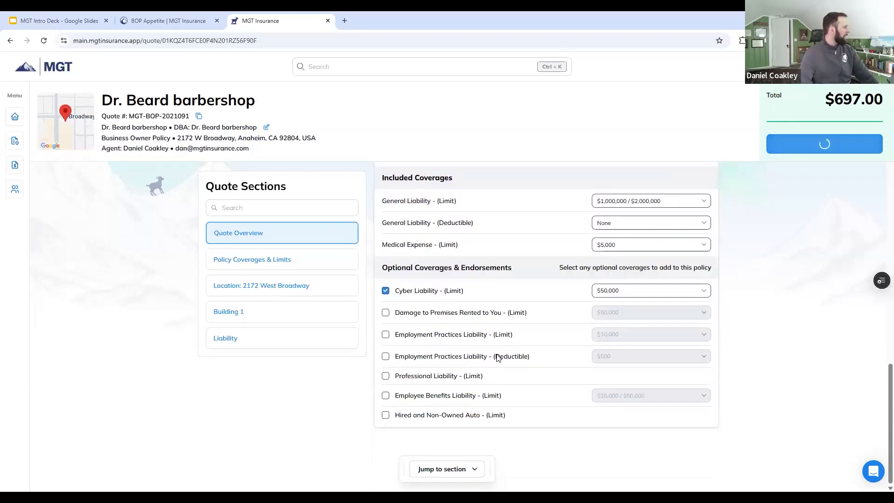
pyautogui.click(386, 416)
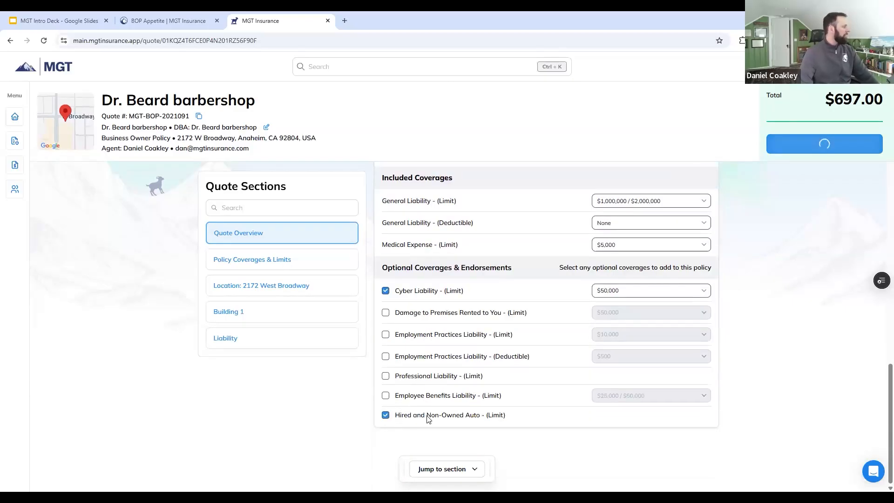
pyautogui.click(386, 377)
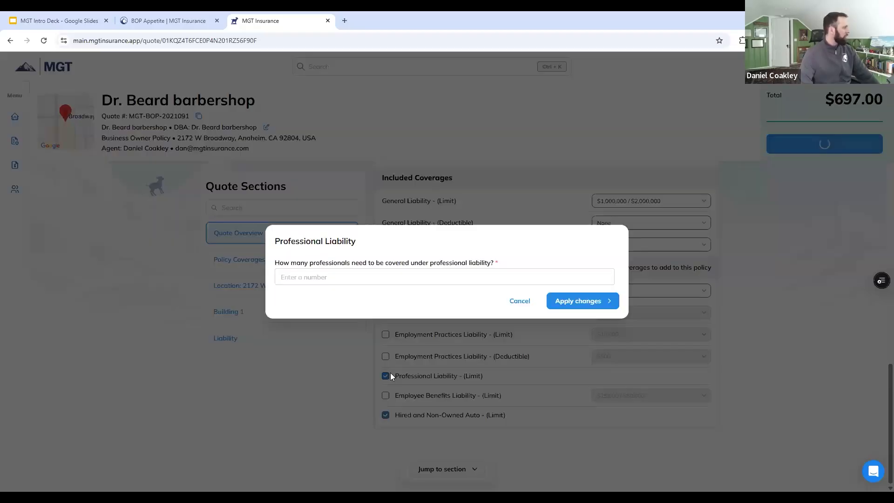
pyautogui.write('5')
pyautogui.click(601, 300)
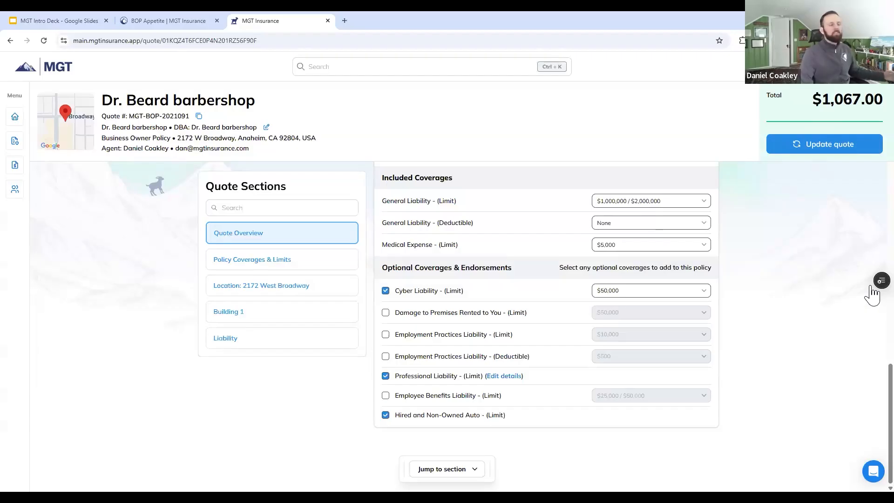
# Step: Set the Property Coverage deductible for the West Broadway location to $2,500 and update the quote
pyautogui.scroll(10, 645, 296)
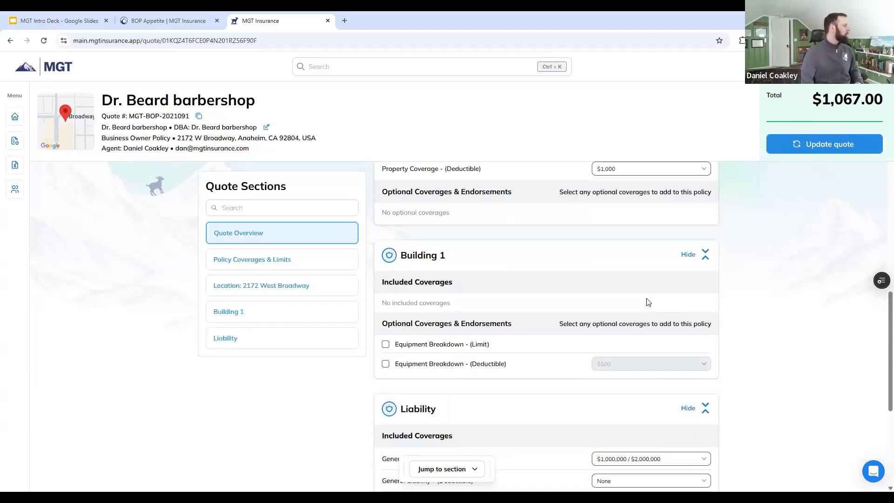
pyautogui.click(631, 287)
pyautogui.click(696, 227)
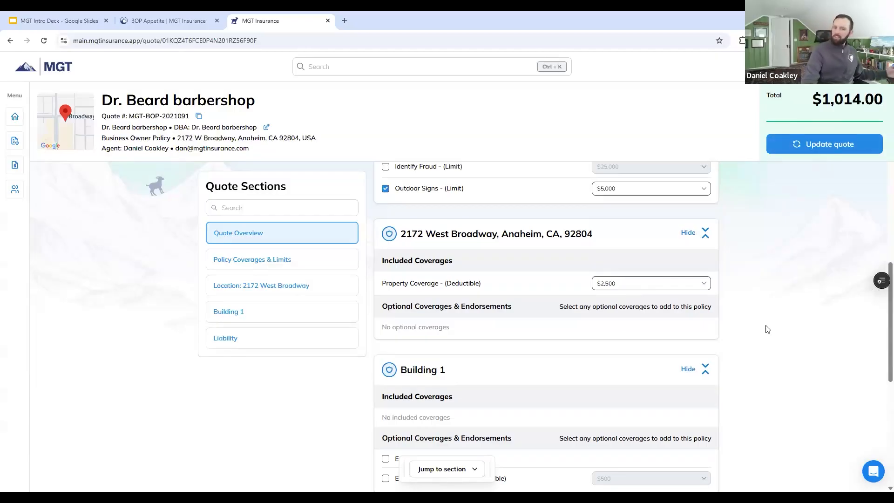
pyautogui.scroll(15, 775, 216)
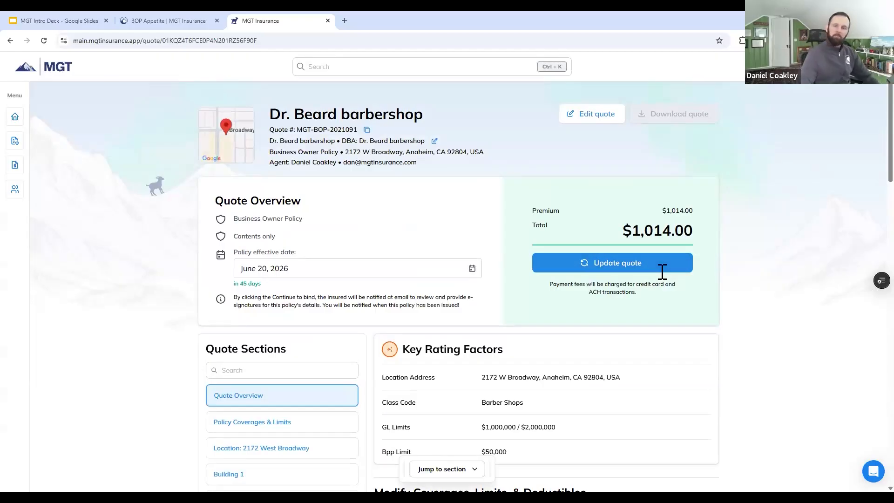
pyautogui.click(645, 262)
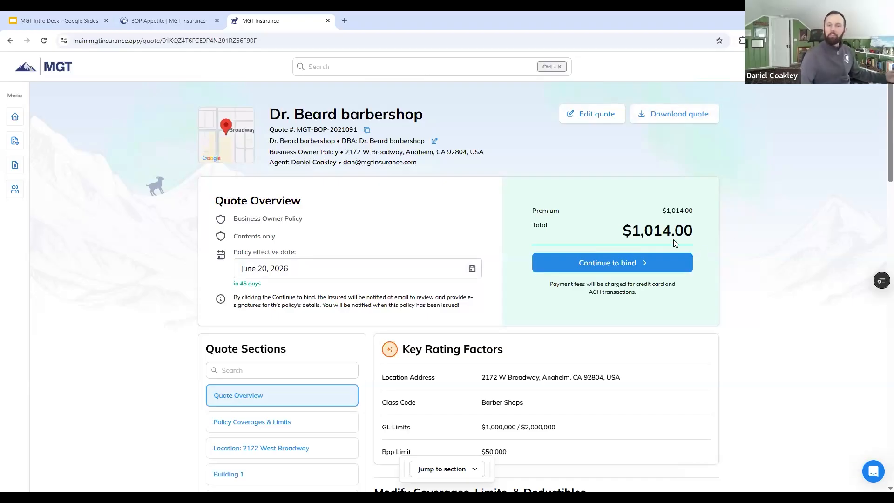
# Step: Continue to bind with the June 20, 2026 effective date and fill in the policyholder's first name, last name, phone number and email address
pyautogui.click(662, 268)
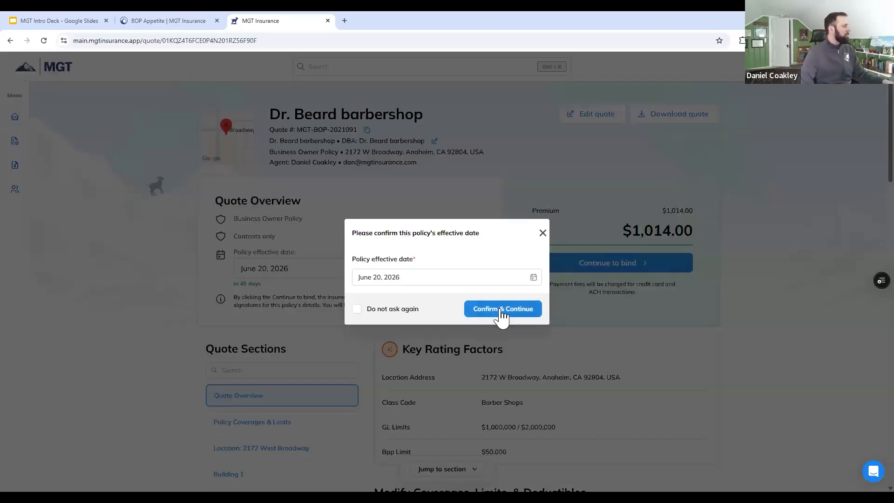
pyautogui.click(500, 309)
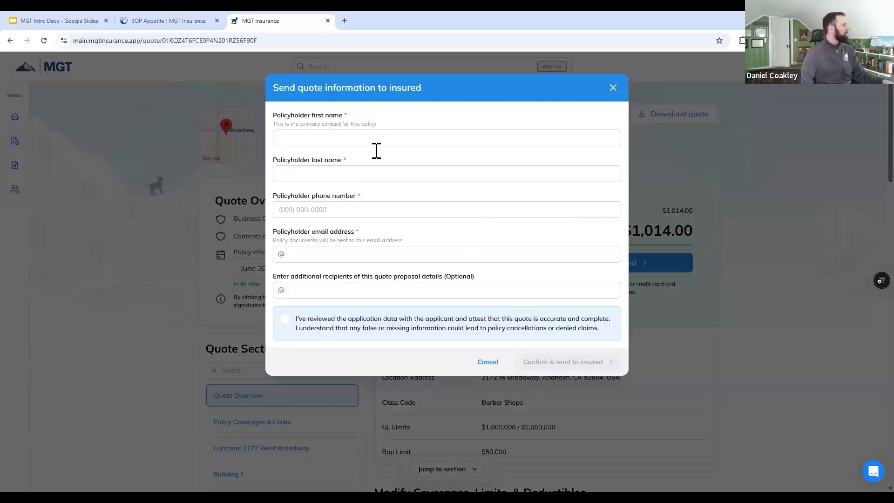
pyautogui.click(370, 141)
pyautogui.click(353, 164)
pyautogui.click(352, 177)
pyautogui.click(352, 199)
pyautogui.click(350, 213)
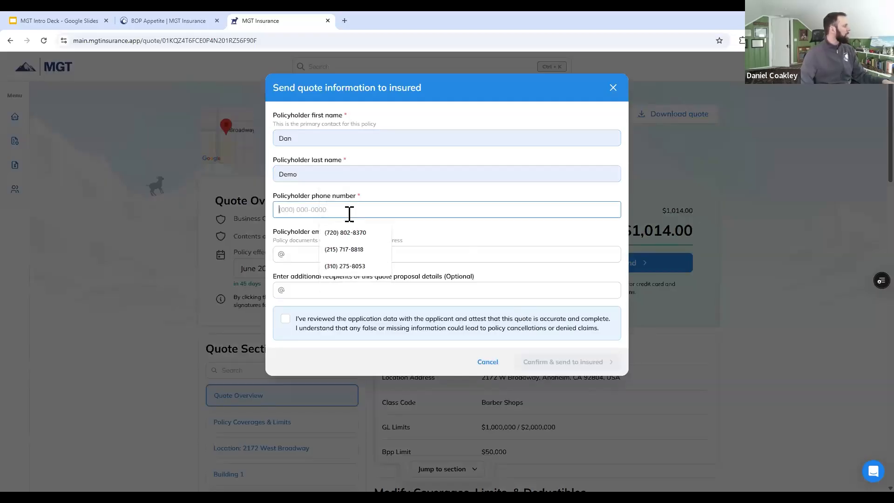
pyautogui.click(345, 233)
pyautogui.click(348, 254)
pyautogui.click(354, 278)
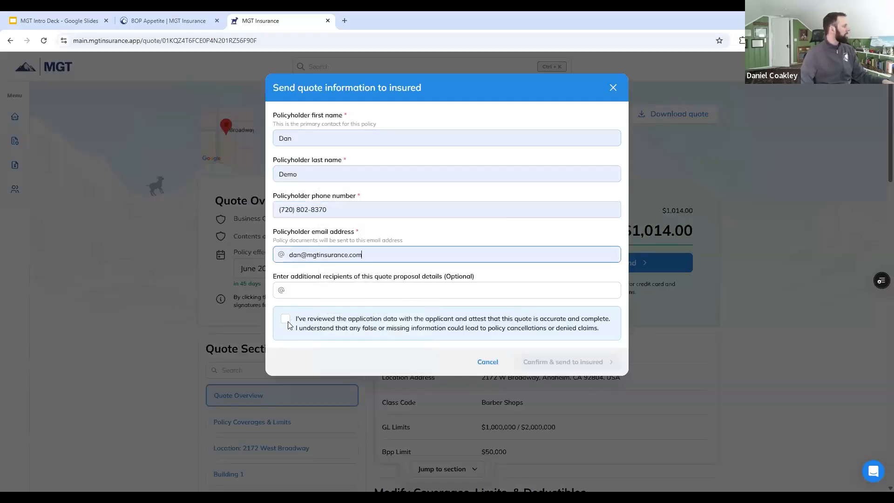
# Step: Attest that the application data was reviewed and send the quote to the insured without additional recipients
pyautogui.click(287, 321)
pyautogui.click(340, 291)
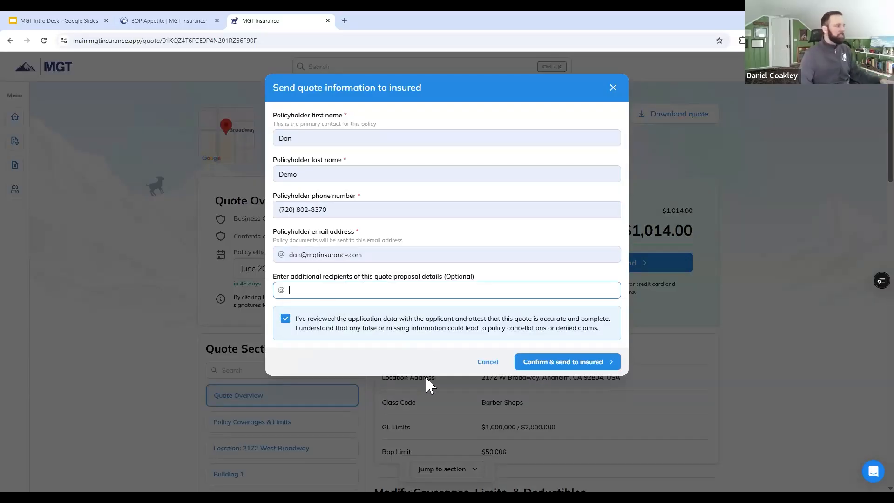
pyautogui.click(573, 364)
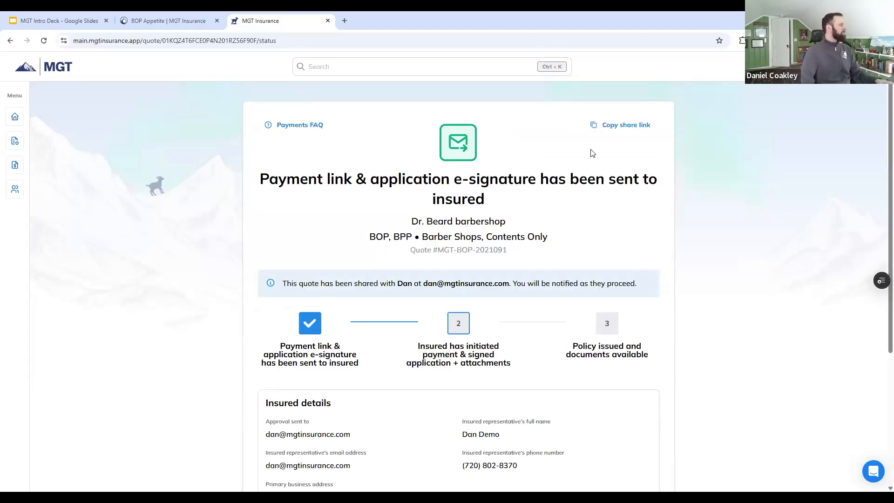
# Step: Copy the share link from the quote status page and open it in a new browser tab
pyautogui.scroll(-1, 509, 219)
pyautogui.scroll(1, 508, 227)
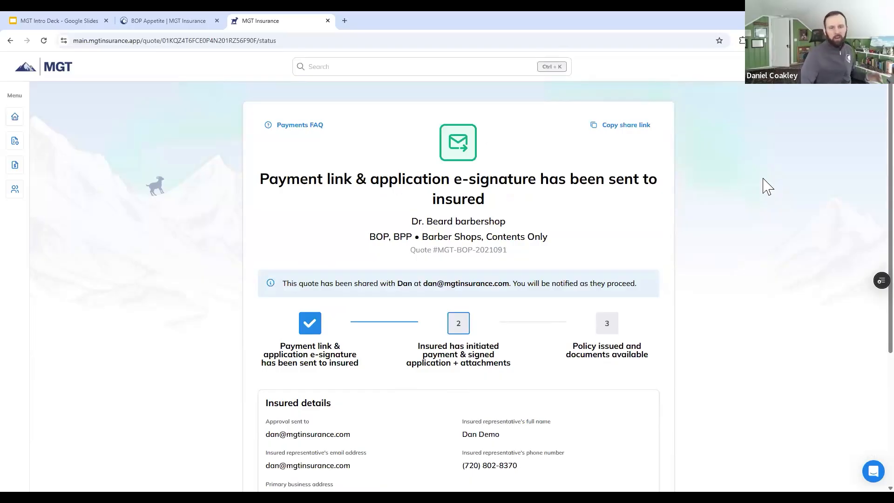
pyautogui.click(624, 125)
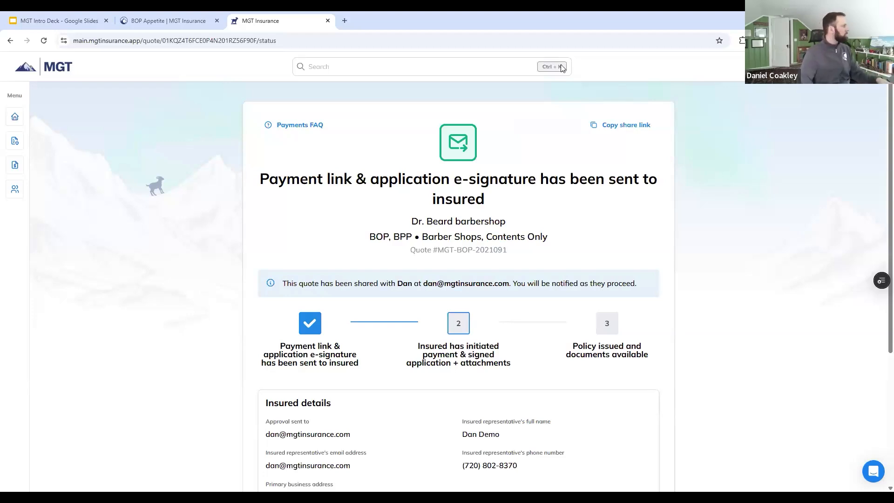
pyautogui.click(549, 42)
pyautogui.hotkey('ctrl', 't')
pyautogui.hotkey('ctrl', 'v')
pyautogui.press('Return')
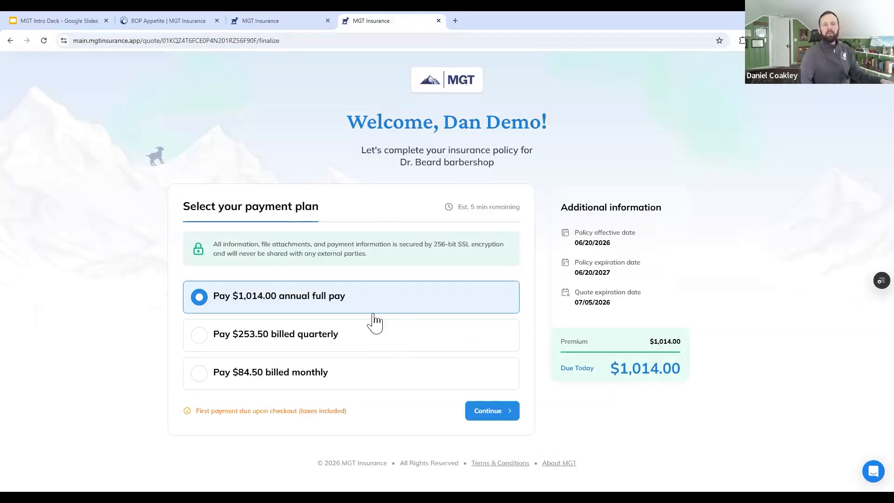
# Step: Choose the quarterly billed payment plan, view its payment schedule and close it again
pyautogui.click(326, 336)
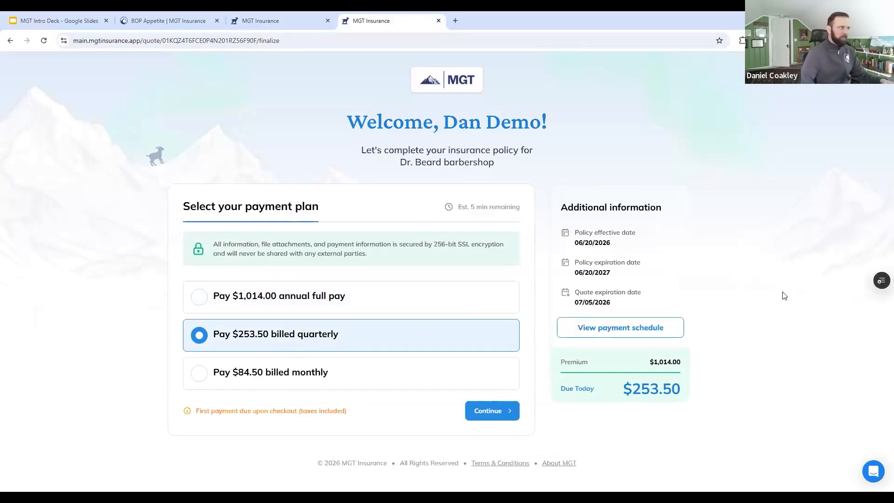
pyautogui.click(653, 326)
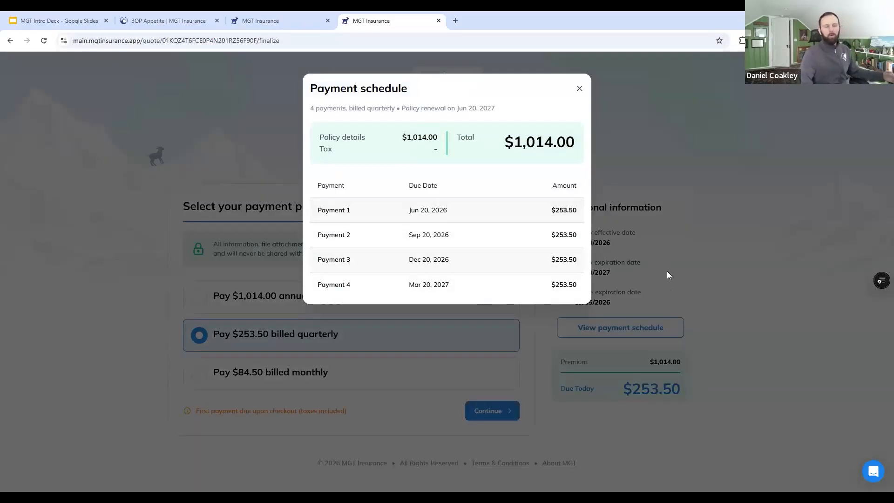
pyautogui.click(580, 88)
# Step: Continue to Attestations & Signatures, draw the policyholder's signature and accept it
pyautogui.click(510, 410)
pyautogui.scroll(-2, 739, 221)
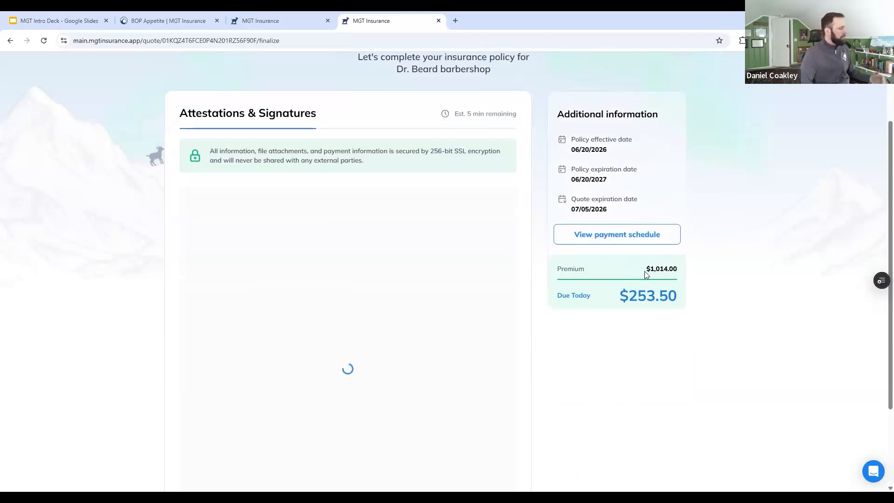
pyautogui.scroll(-2, 645, 271)
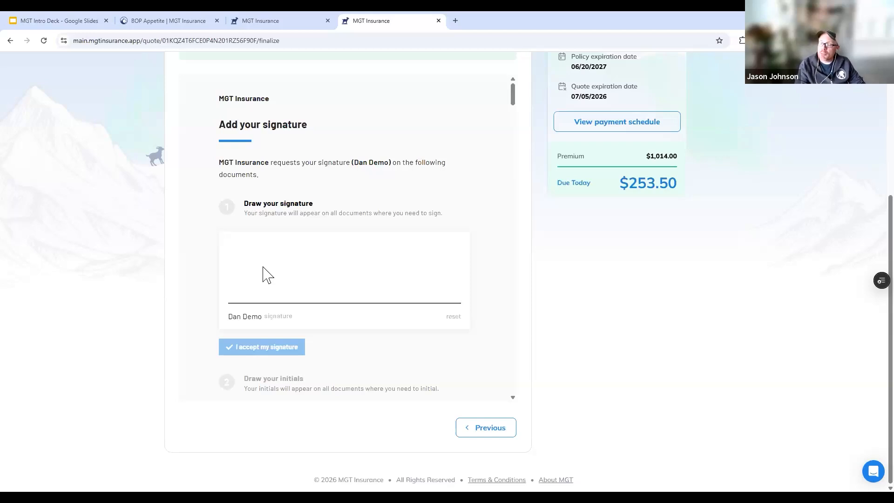
pyautogui.moveTo(246, 256); pyautogui.dragTo(448, 293)
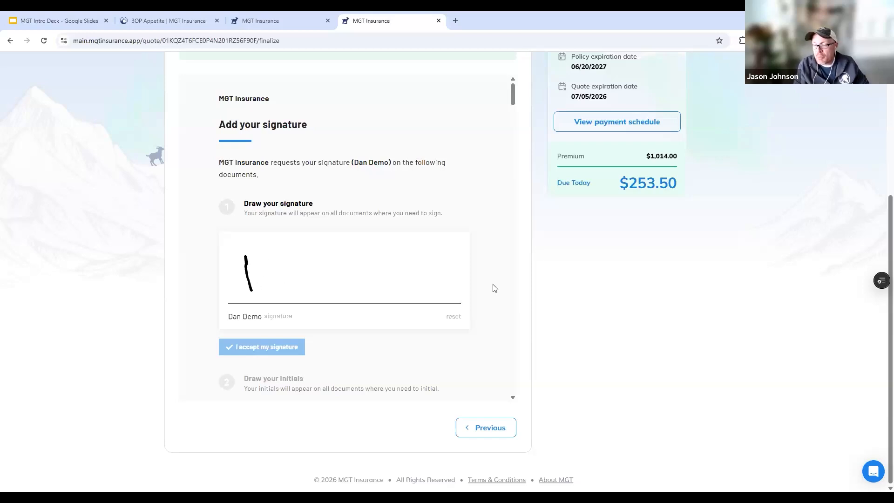
pyautogui.click(272, 347)
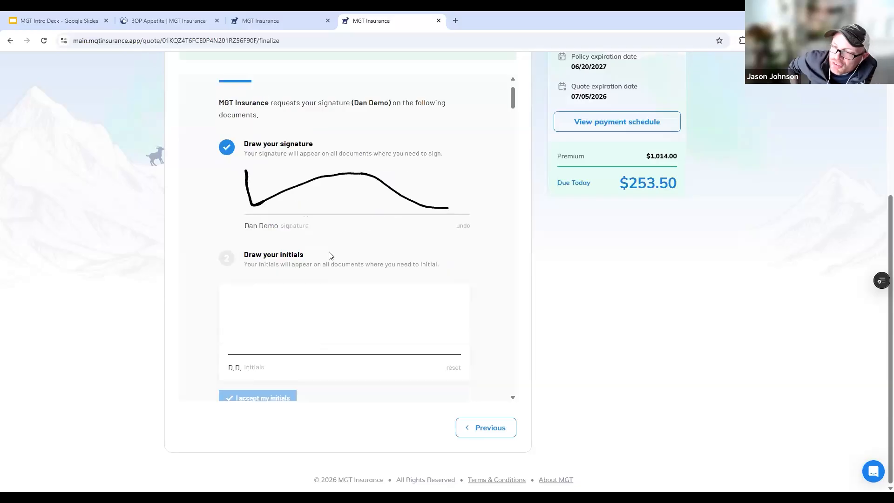
# Step: Draw the policyholder's initials and accept them
pyautogui.moveTo(260, 275)
pyautogui.mouseDown()
pyautogui.moveTo(307, 316)
pyautogui.moveTo(455, 252)
pyautogui.moveTo(462, 257)
pyautogui.mouseUp()
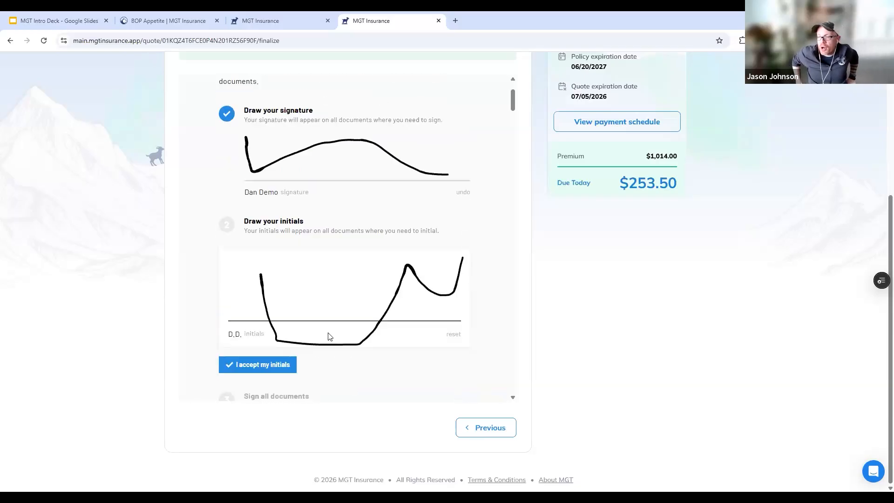
pyautogui.click(270, 370)
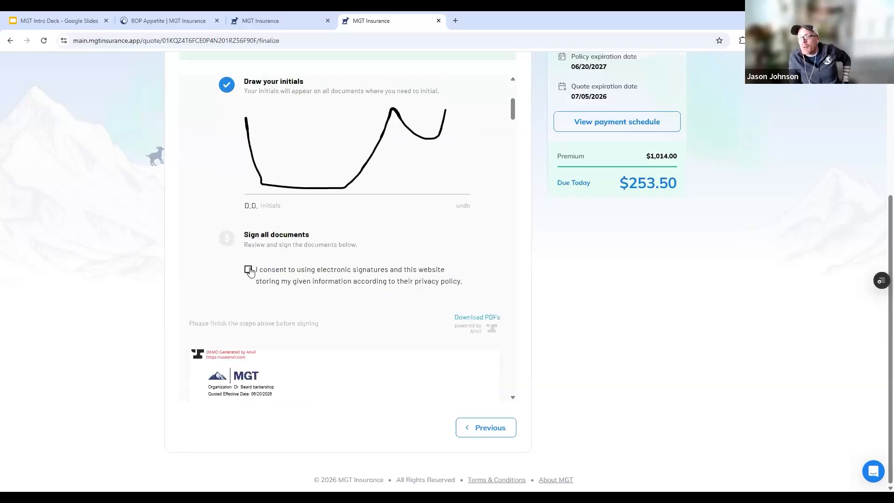
# Step: Consent to using electronic signatures and sign all the attestation documents at once
pyautogui.click(249, 270)
pyautogui.scroll(-2, 372, 247)
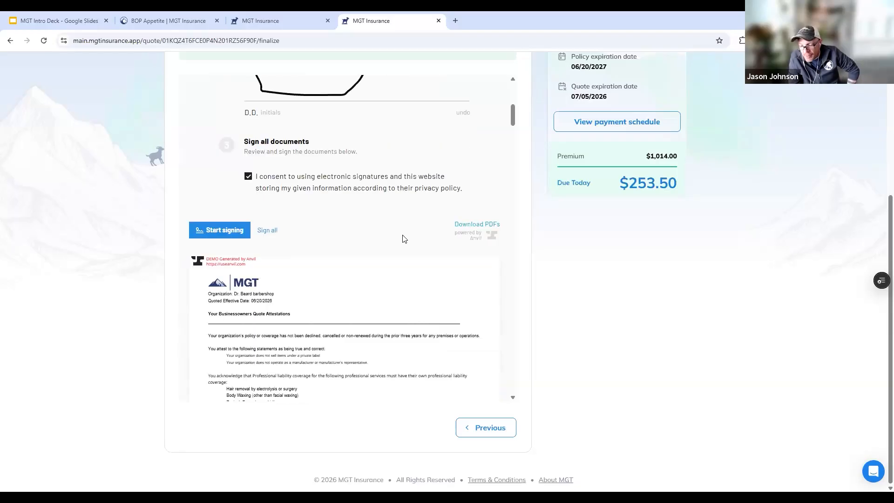
pyautogui.scroll(3, 400, 245)
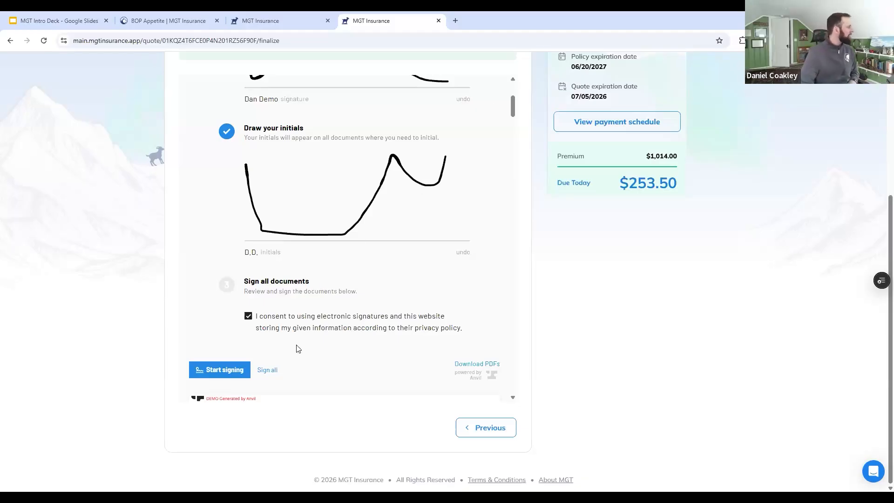
pyautogui.click(275, 366)
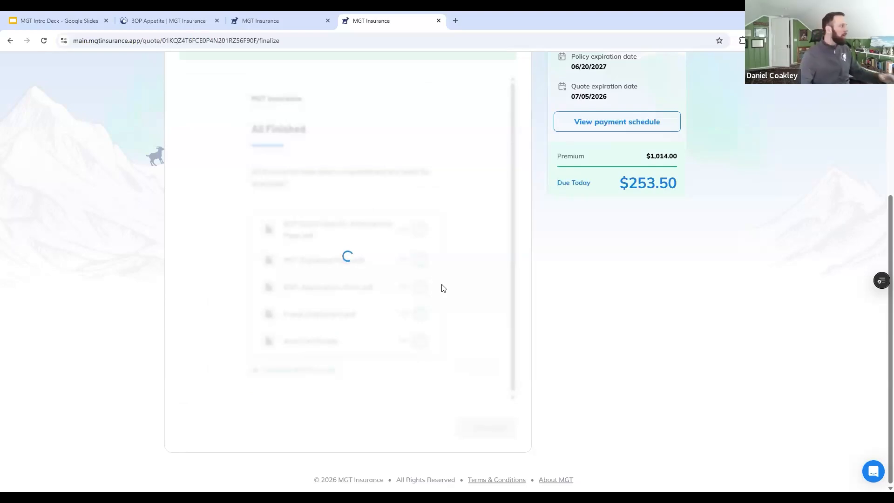
pyautogui.scroll(1, 418, 240)
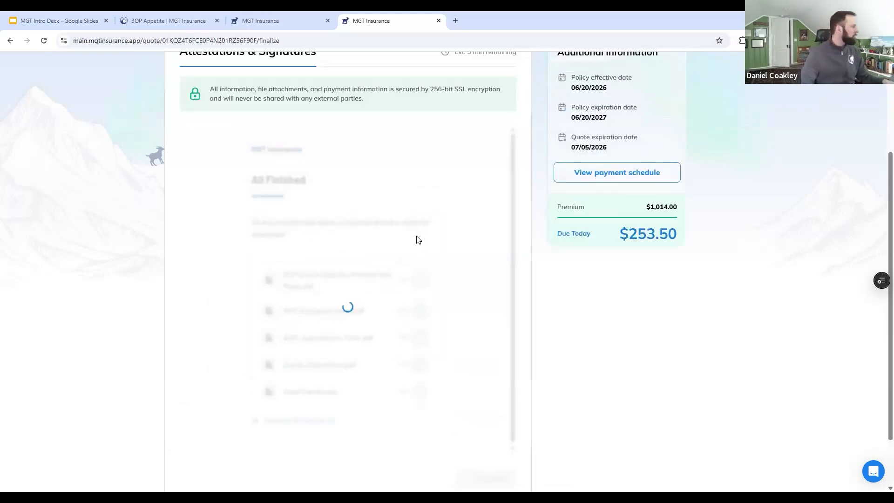
pyautogui.scroll(1, 418, 240)
pyautogui.scroll(-1, 420, 240)
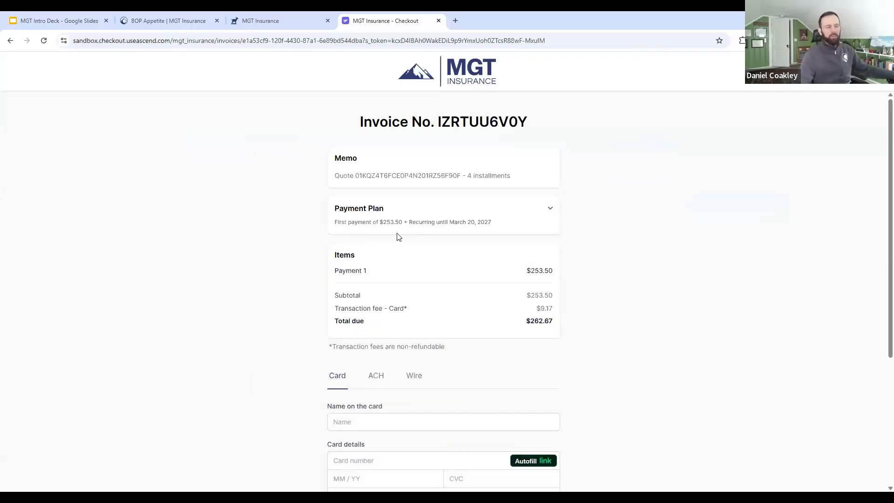
# Step: Choose ACH payment and fill in the account holder's name, Individual holder type, Checking account type, account number with confirmation, and routing number
pyautogui.scroll(-1, 535, 279)
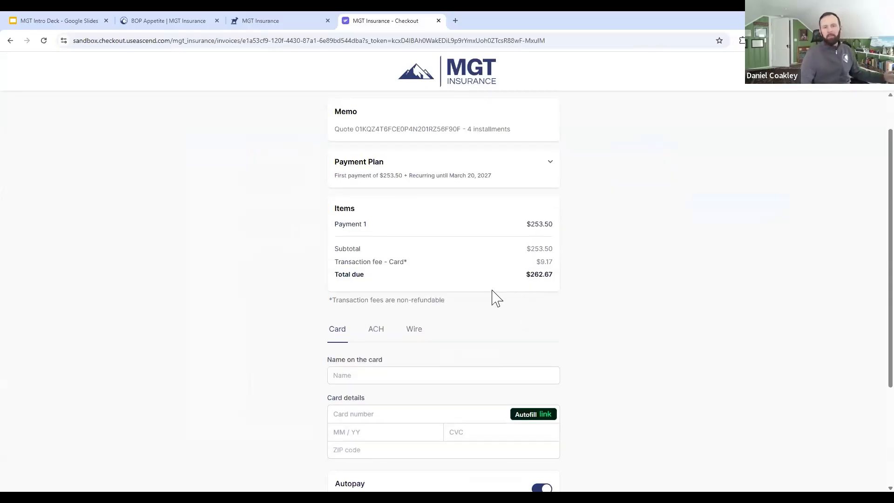
pyautogui.click(376, 330)
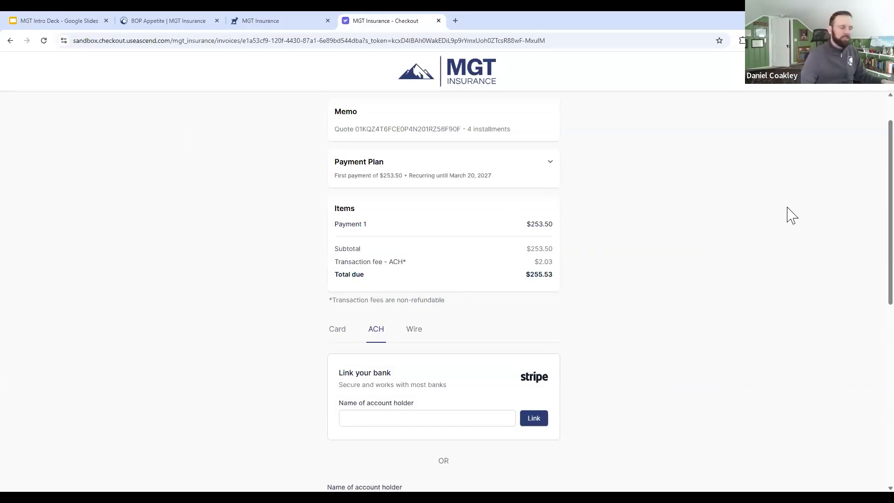
pyautogui.scroll(-7, 745, 219)
pyautogui.click(507, 177)
pyautogui.click(414, 202)
pyautogui.click(403, 291)
pyautogui.click(392, 318)
pyautogui.click(387, 329)
pyautogui.click(380, 368)
pyautogui.click(392, 395)
pyautogui.click(385, 333)
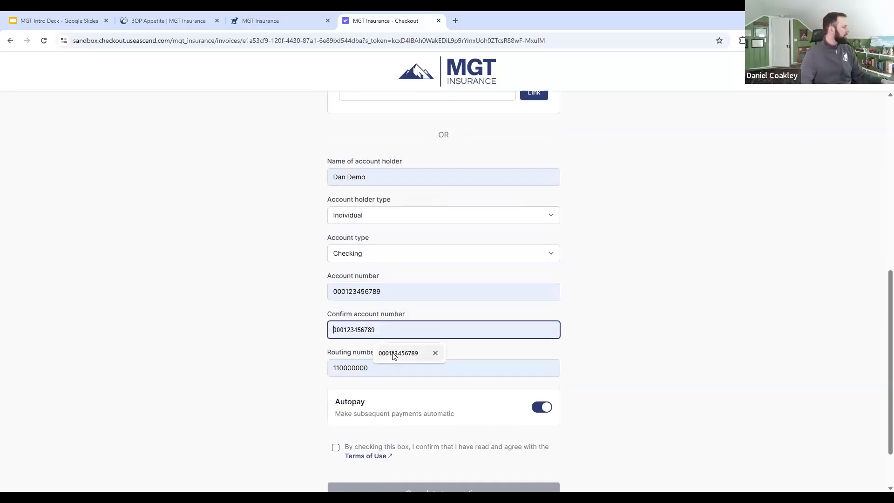
pyautogui.click(405, 356)
# Step: Agree to the Terms of Use with Autopay enabled and complete the transaction
pyautogui.scroll(-1, 562, 382)
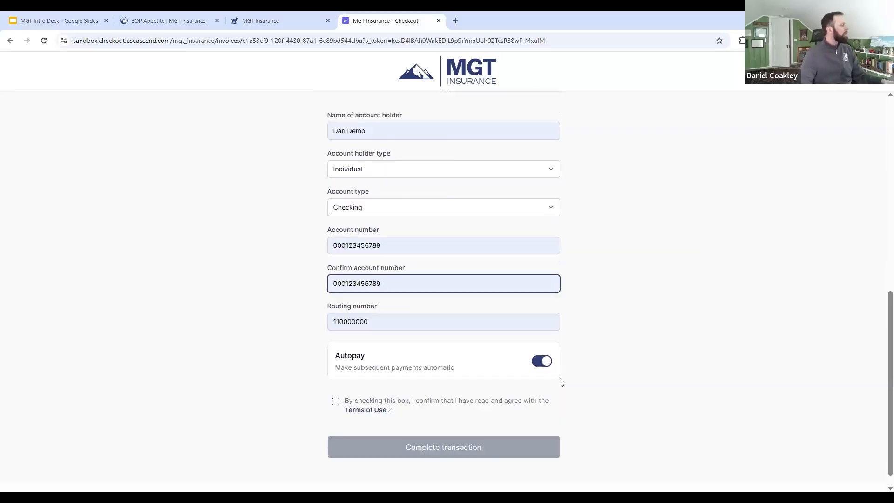
pyautogui.click(537, 366)
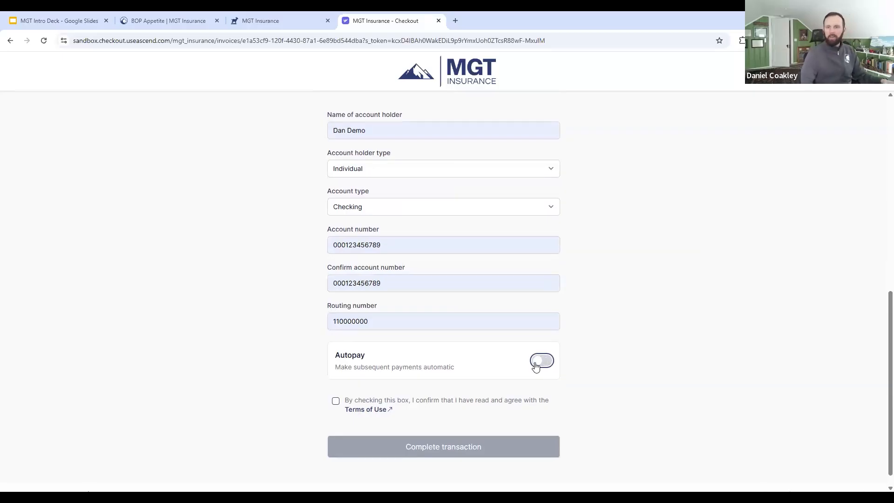
pyautogui.click(536, 365)
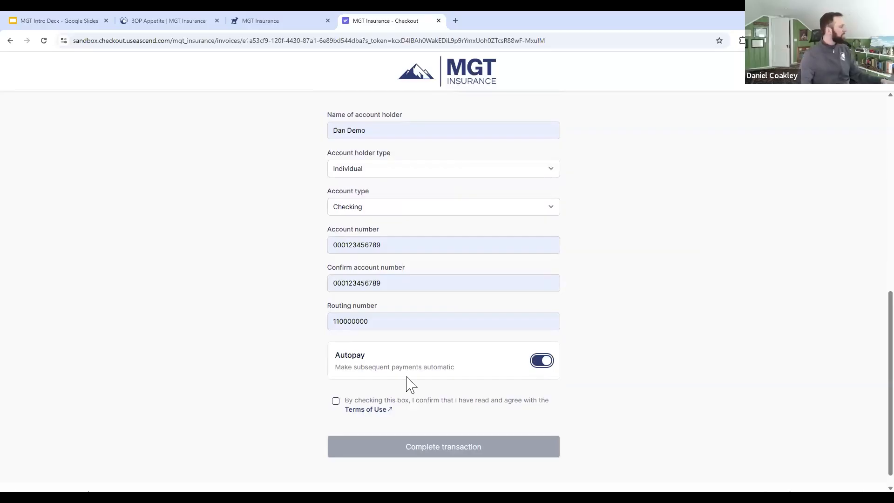
pyautogui.click(336, 401)
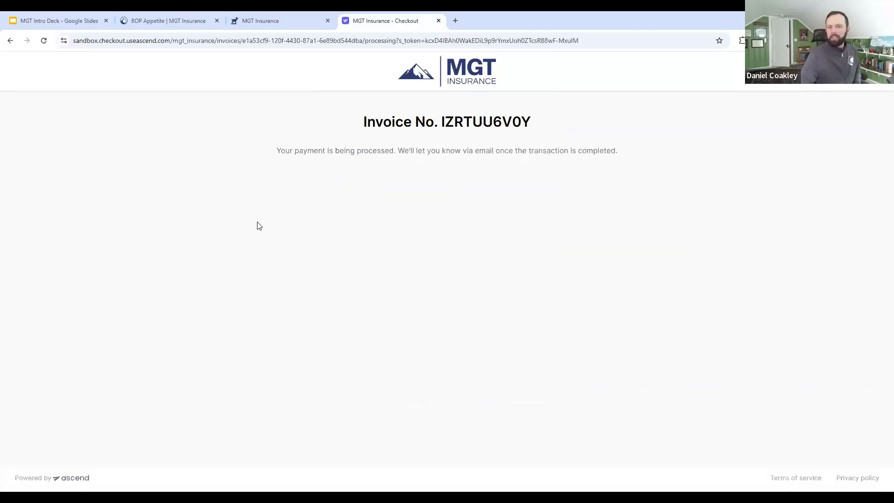
# Step: Return to the quote status page, open the bound policy's details and review its business information and policy summary
pyautogui.click(277, 14)
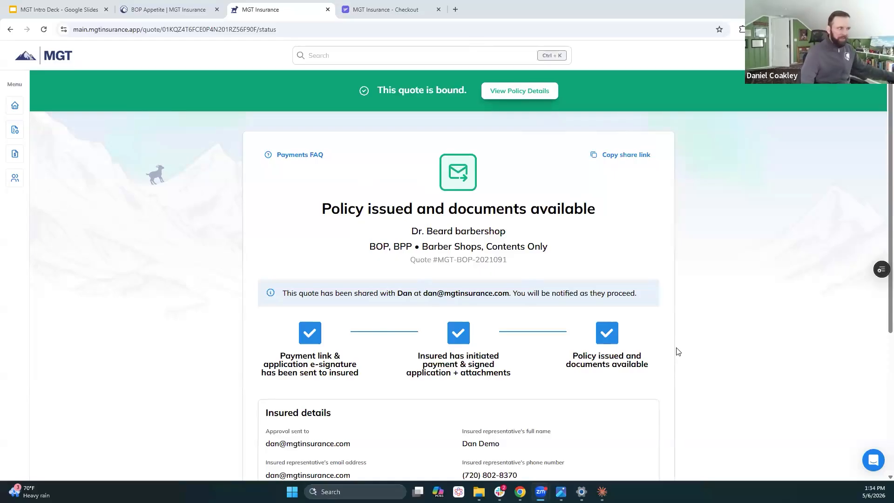
pyautogui.click(517, 91)
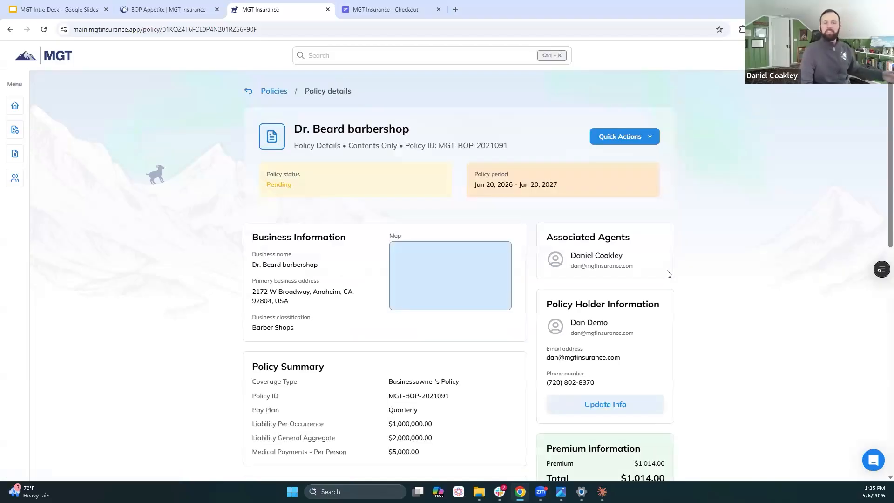
pyautogui.scroll(-1, 689, 249)
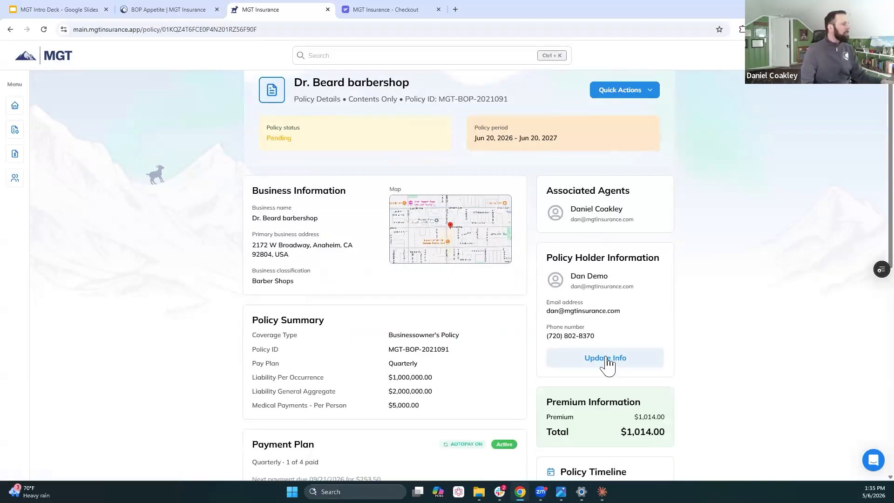
pyautogui.scroll(-1, 417, 279)
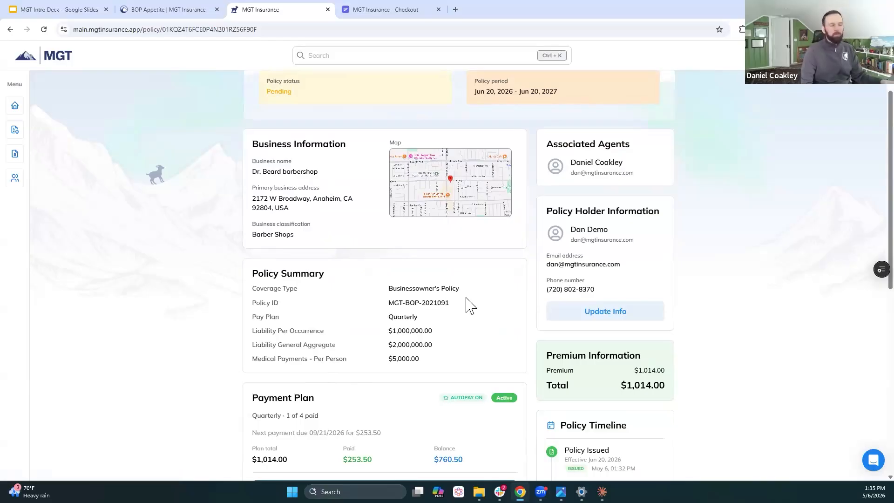
# Step: View the payment schedule of the issued policy's payment plan and close it
pyautogui.scroll(-2, 466, 325)
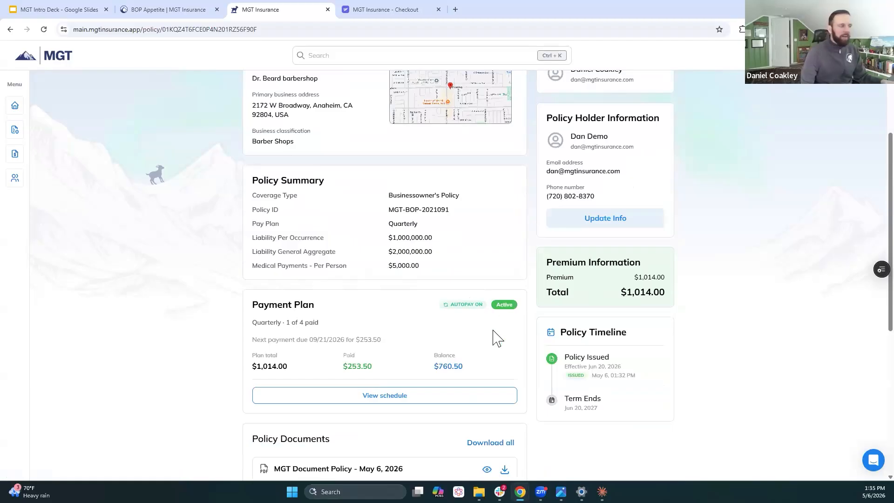
pyautogui.click(442, 399)
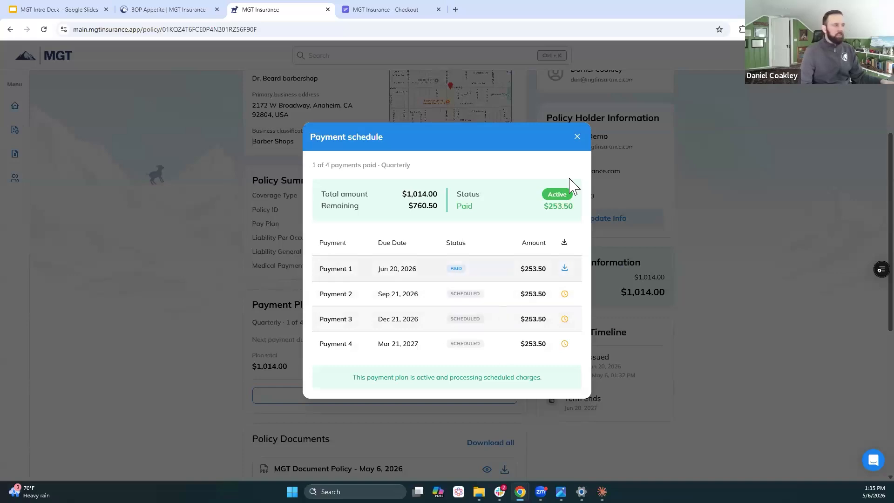
pyautogui.click(709, 261)
# Step: Review the policy documents and show the Building 1 exposure, highlighting its BPP limit
pyautogui.scroll(-1, 582, 320)
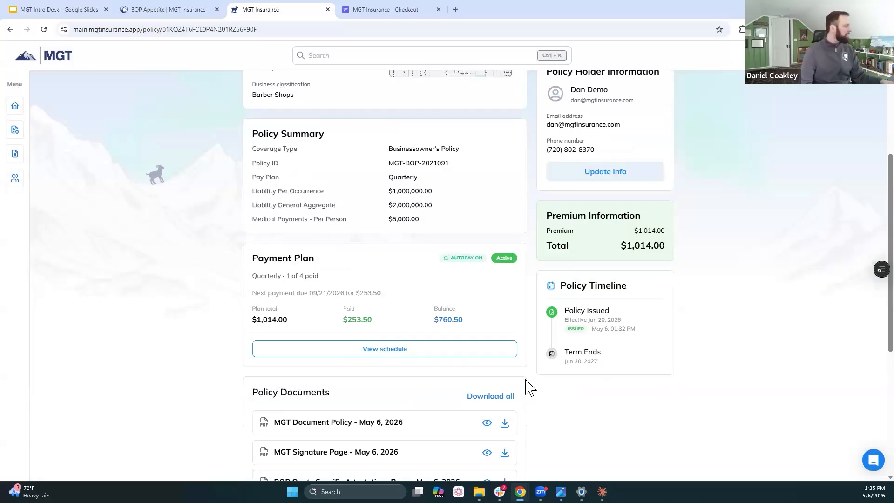
pyautogui.scroll(-2, 337, 305)
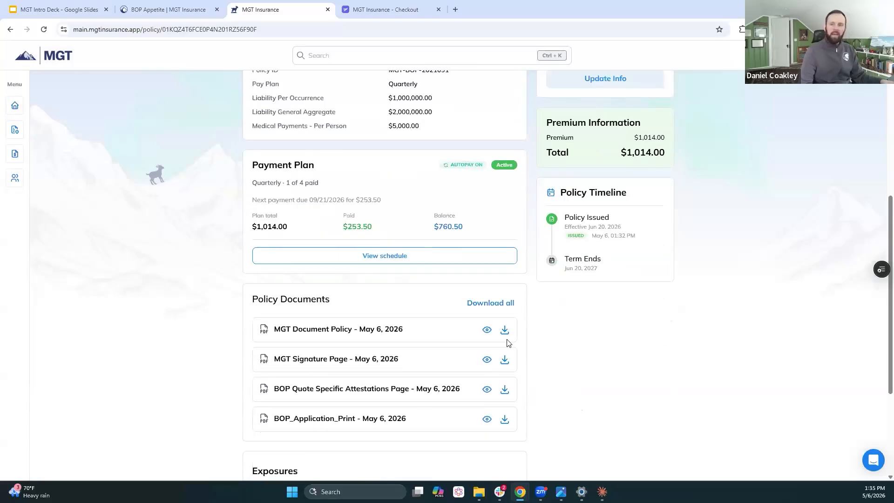
pyautogui.scroll(-4, 508, 343)
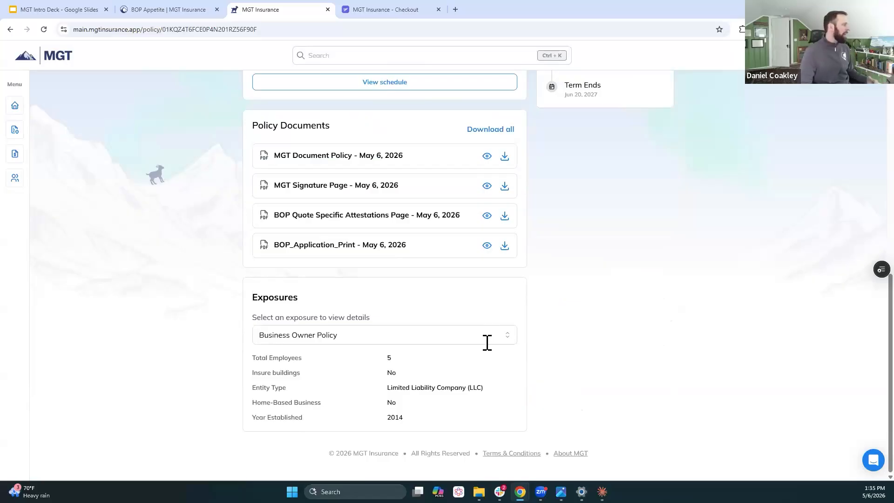
pyautogui.click(487, 343)
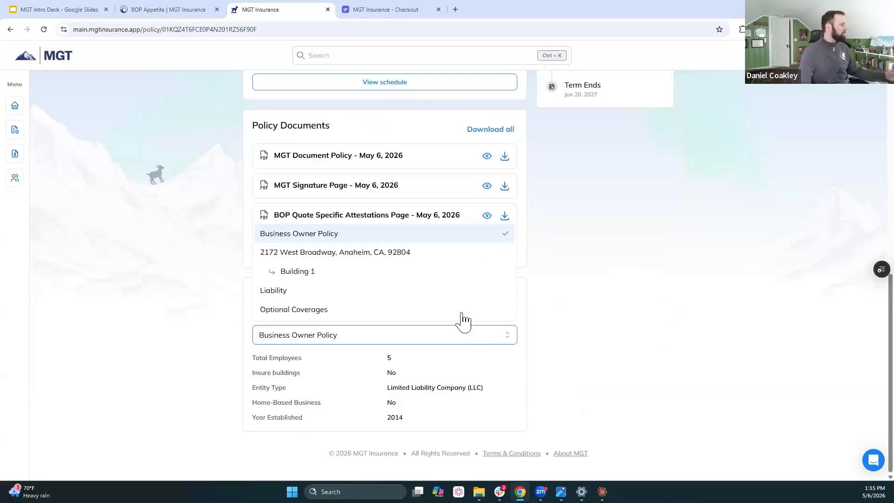
pyautogui.click(356, 278)
pyautogui.moveTo(433, 374); pyautogui.dragTo(386, 373)
pyautogui.moveTo(298, 383); pyautogui.dragTo(252, 373)
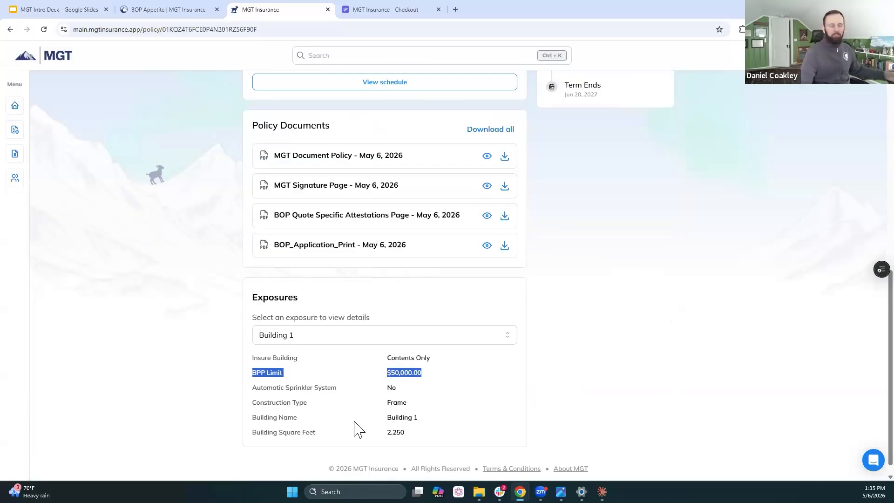
# Step: Show the quick actions available for the Dr. Beard barbershop policy and dismiss them
pyautogui.scroll(5, 670, 194)
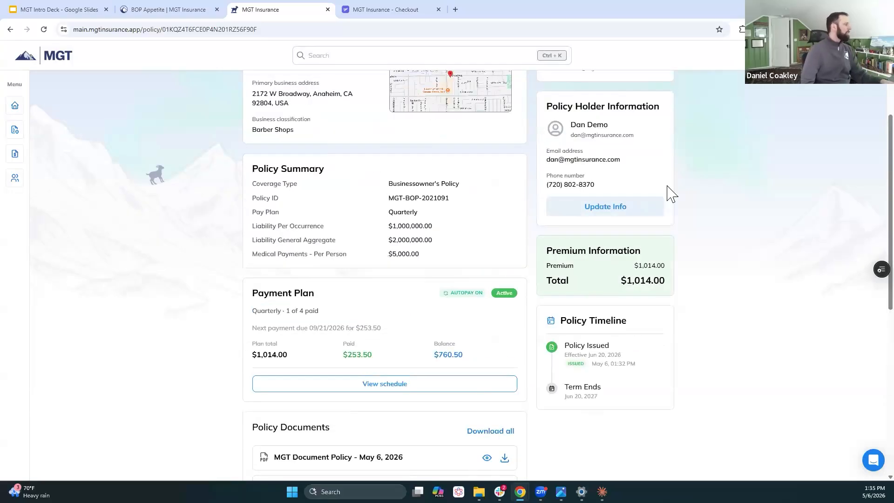
pyautogui.scroll(4, 671, 194)
pyautogui.click(650, 138)
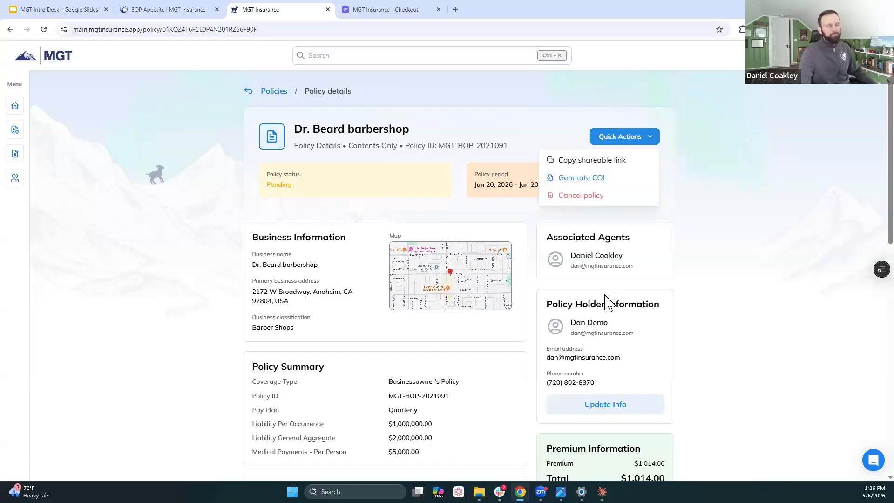
pyautogui.click(743, 228)
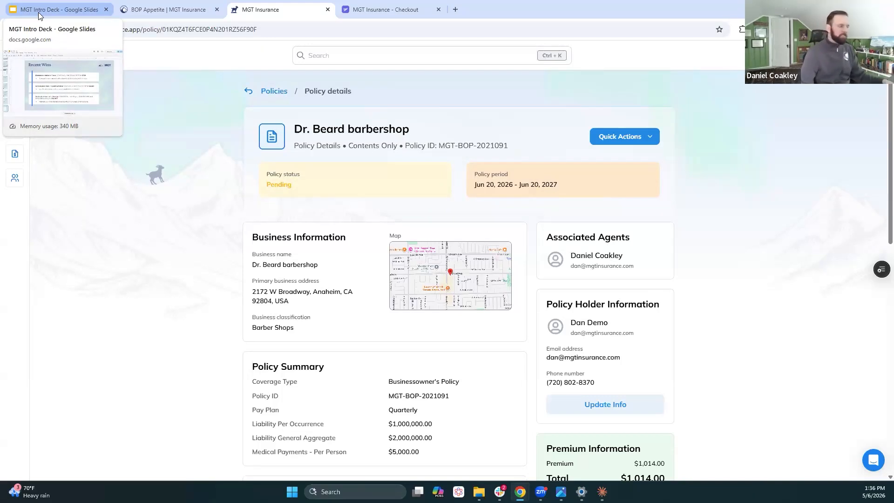
# Step: Switch to the MGT Intro Deck in Google Slides and start the slideshow from the Recent Wins slide
pyautogui.click(61, 11)
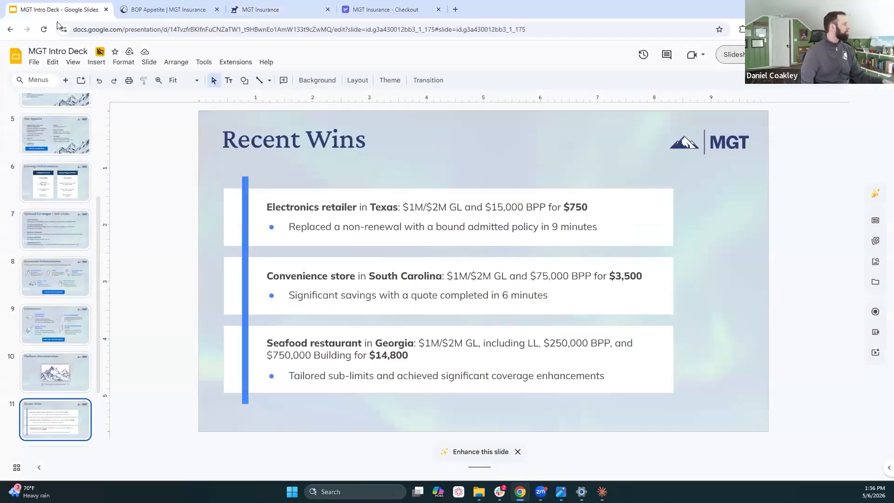
pyautogui.click(735, 55)
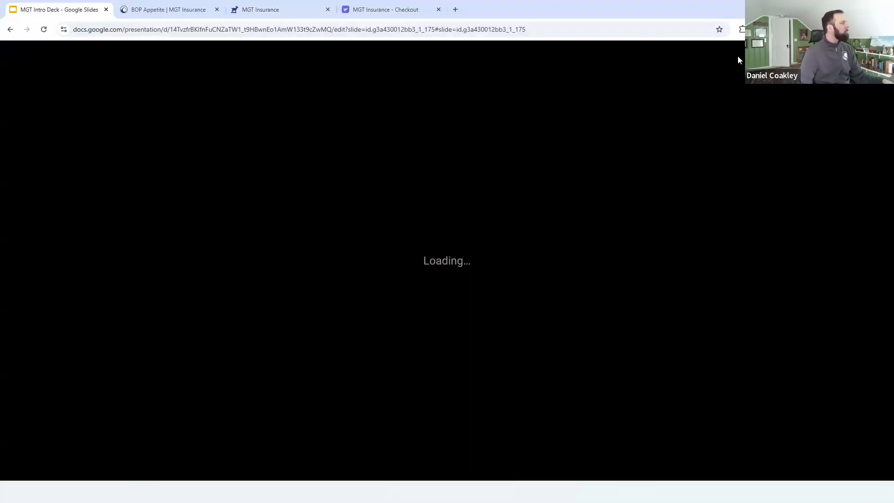